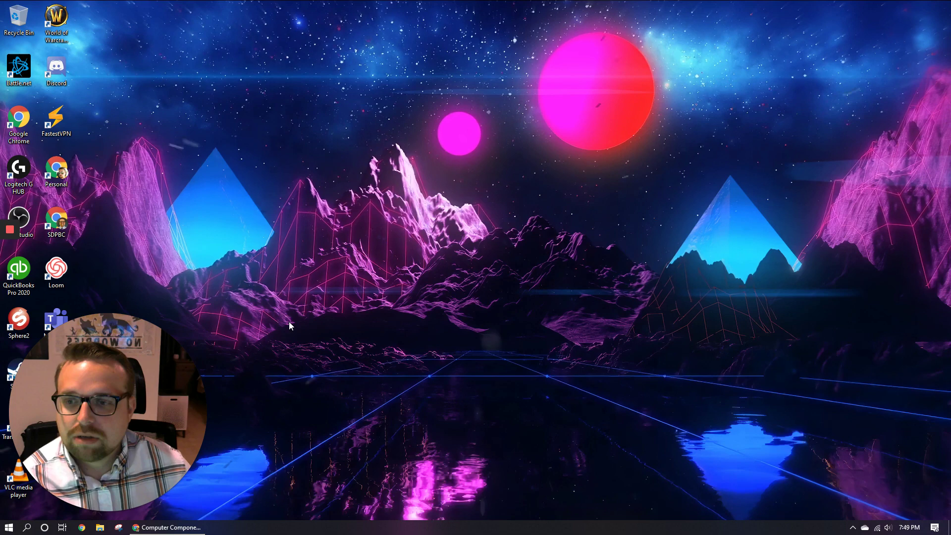
Restore the Chrome window showing Computer Components for Recording.pdf from the taskbar
left_click(168, 527)
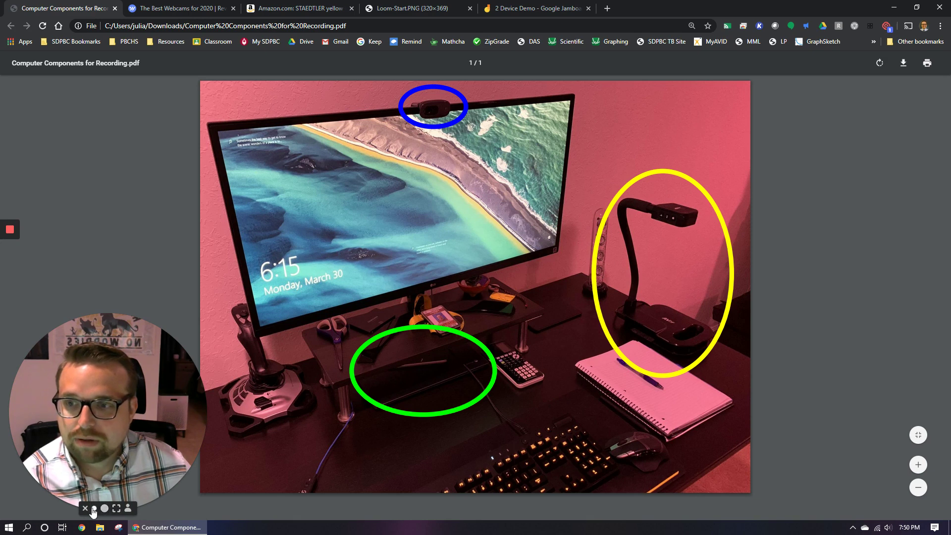
Shrink the webcam bubble, present the annotated desk photo, then switch to the Best Webcams for 2020 review
left_click(93, 508)
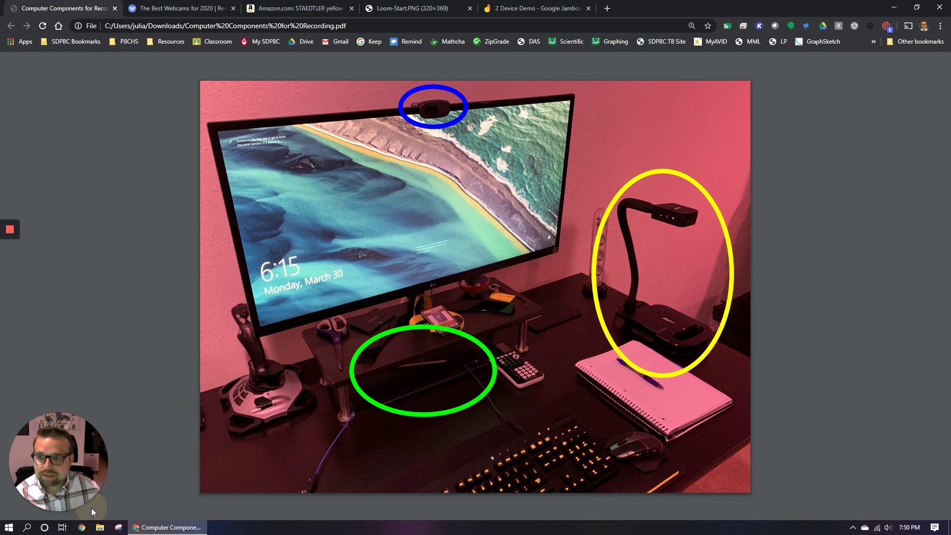
left_click(839, 217)
left_click(828, 206)
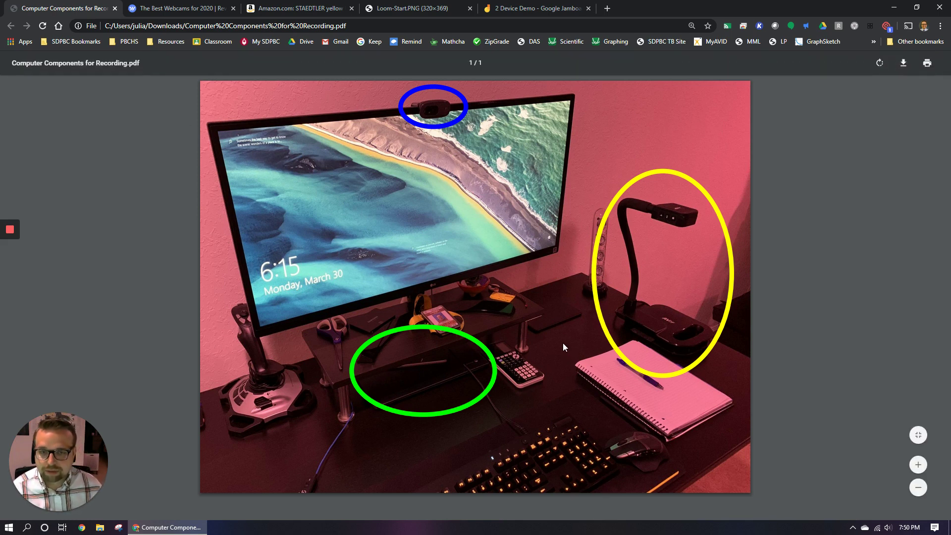
left_click(184, 11)
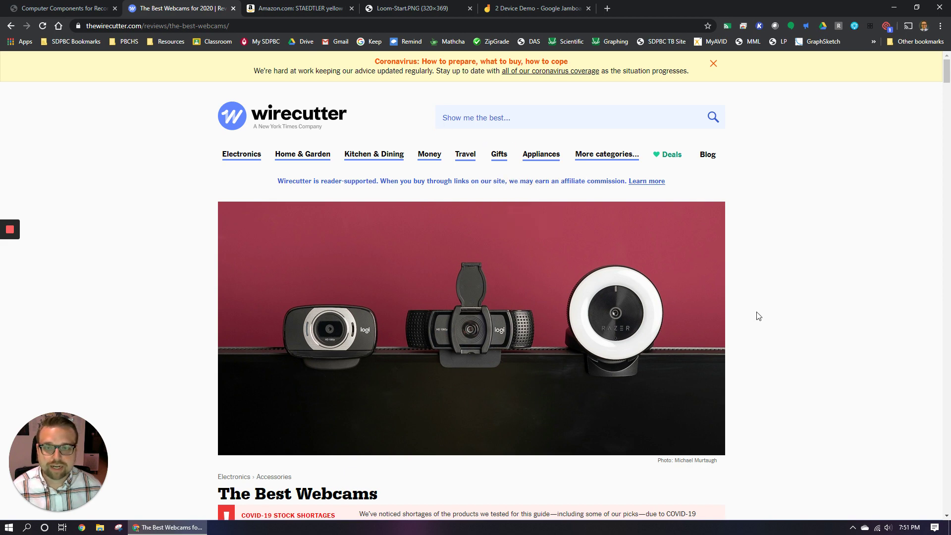
scroll(758, 316, "down", 5)
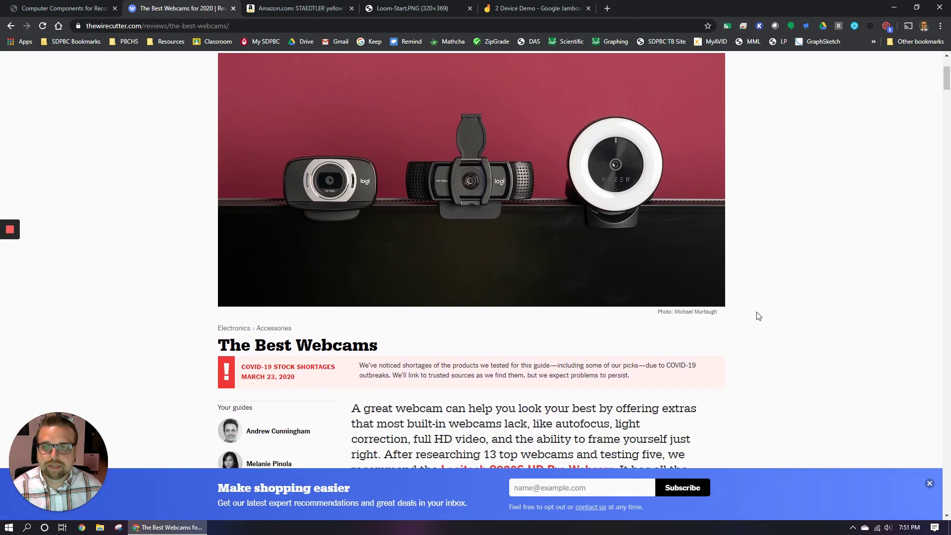
scroll(758, 316, "down", 7)
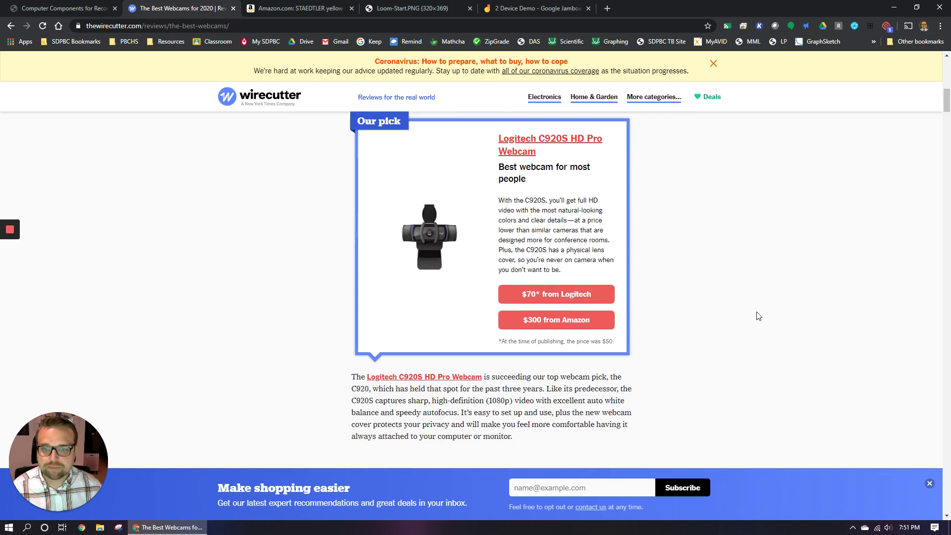
scroll(758, 316, "down", 5)
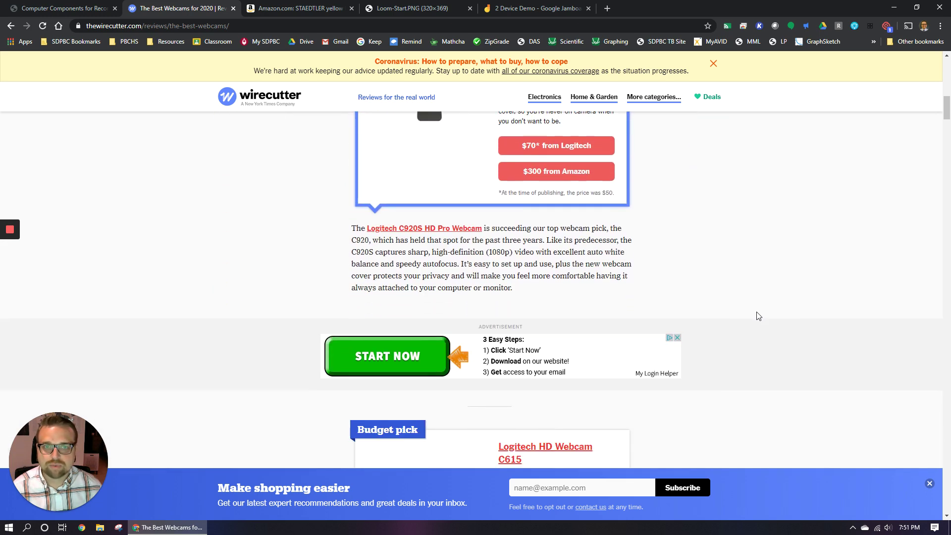
scroll(758, 316, "down", 2)
scroll(758, 316, "down", 8)
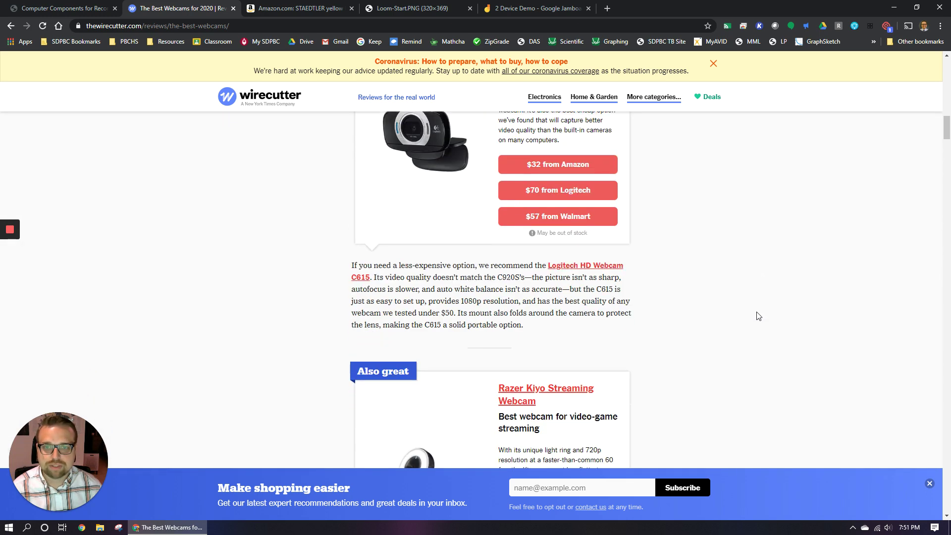
scroll(756, 316, "up", 6)
scroll(756, 316, "up", 15)
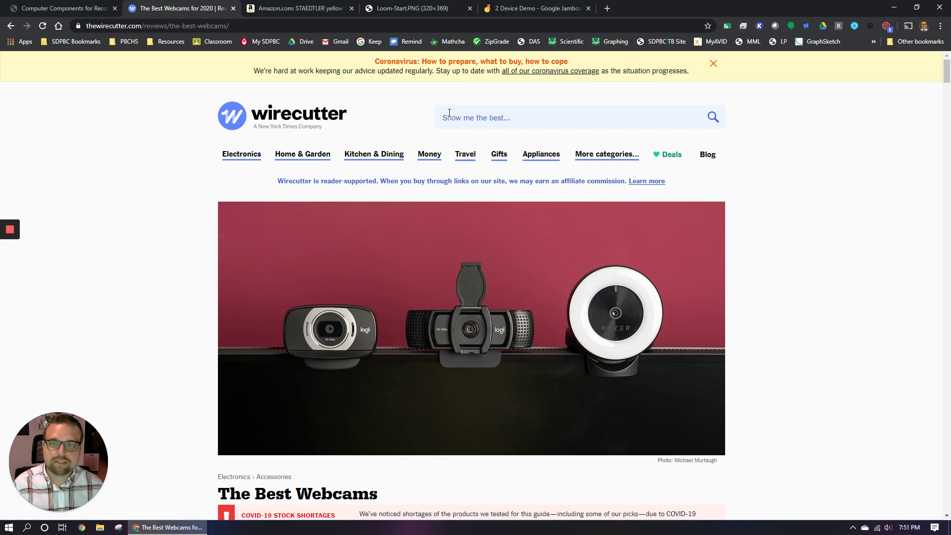
scroll(696, 457, "down", 15)
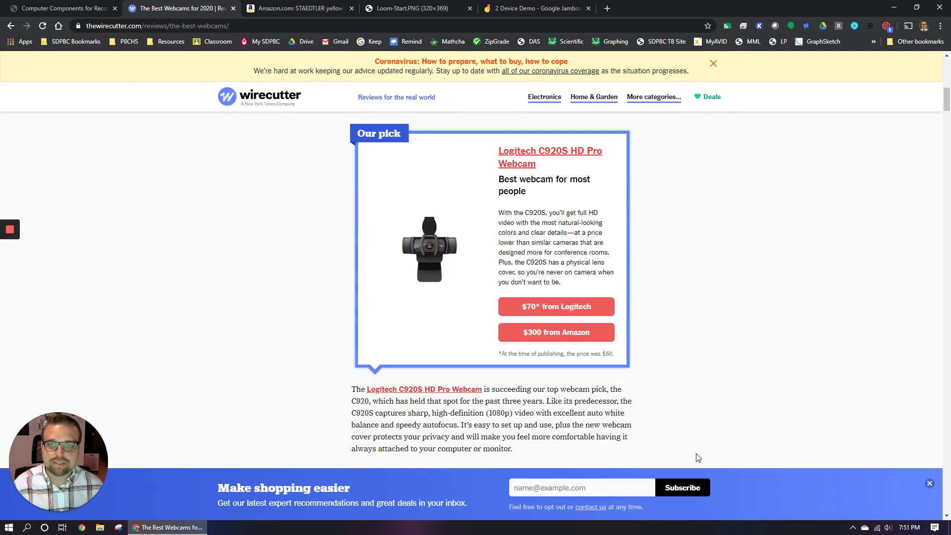
scroll(698, 457, "down", 20)
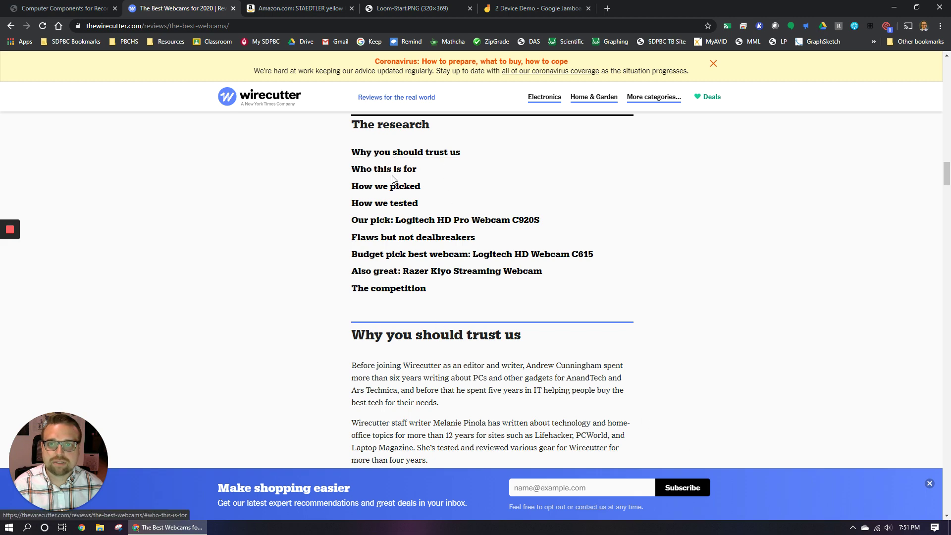
scroll(360, 325, "down", 12)
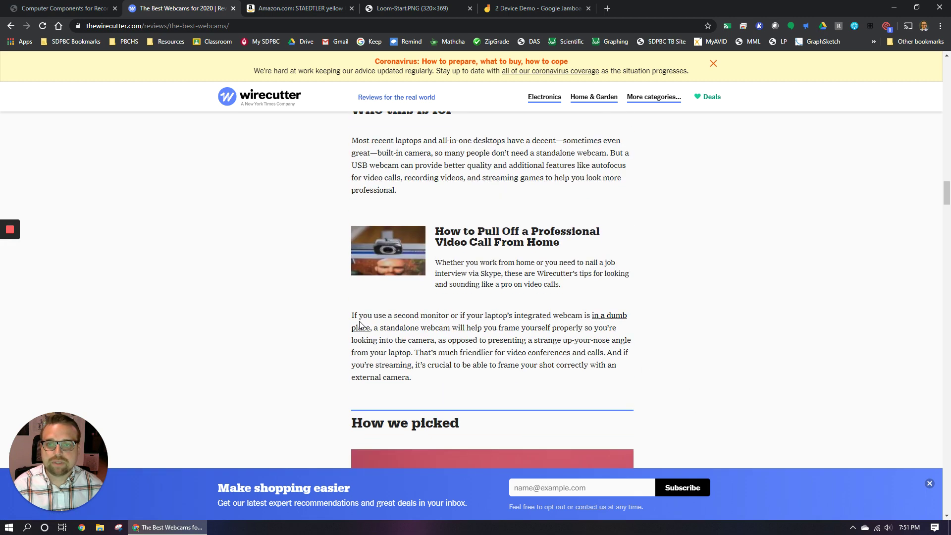
scroll(359, 322, "down", 10)
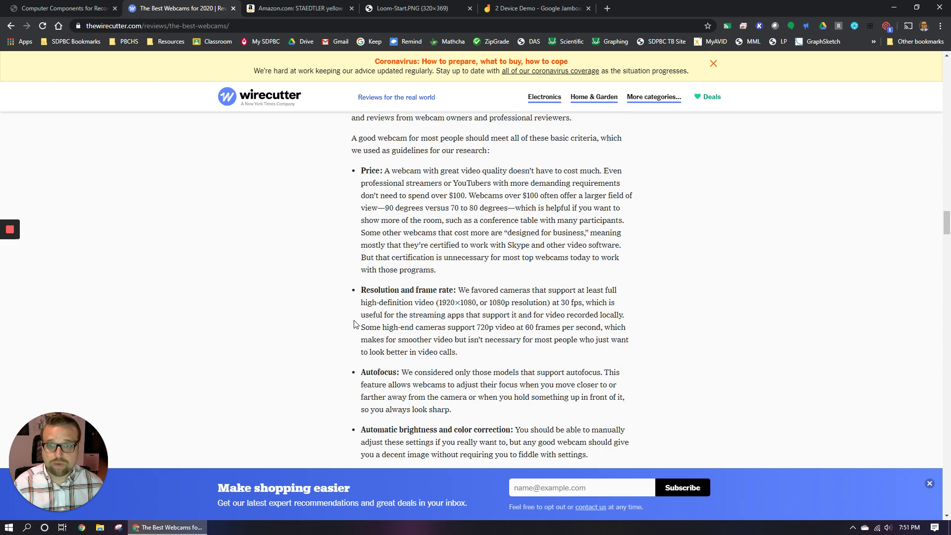
scroll(354, 324, "down", 11)
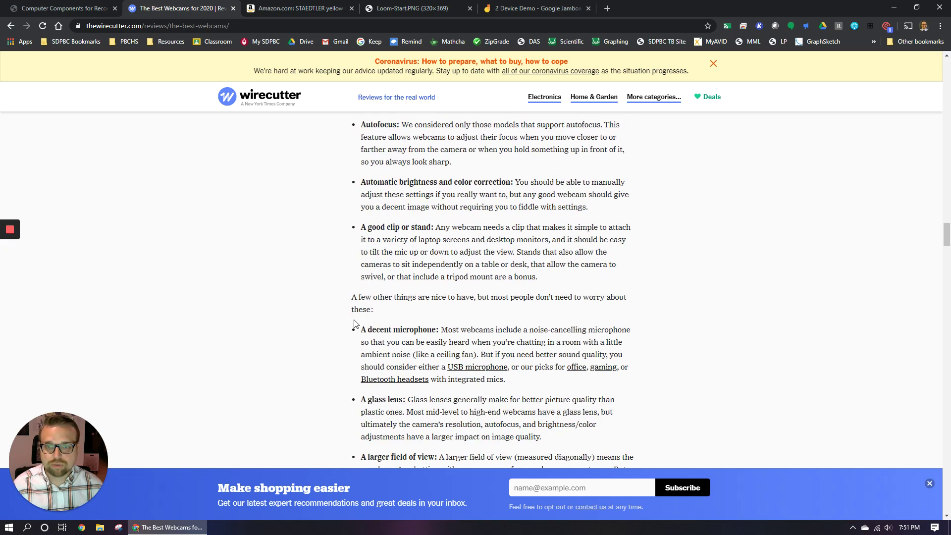
scroll(352, 322, "down", 18)
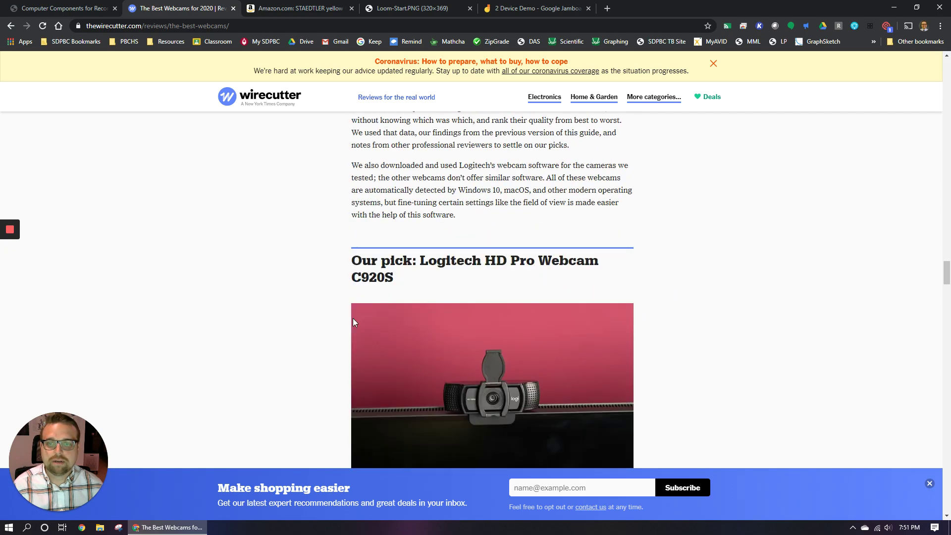
scroll(350, 322, "down", 20)
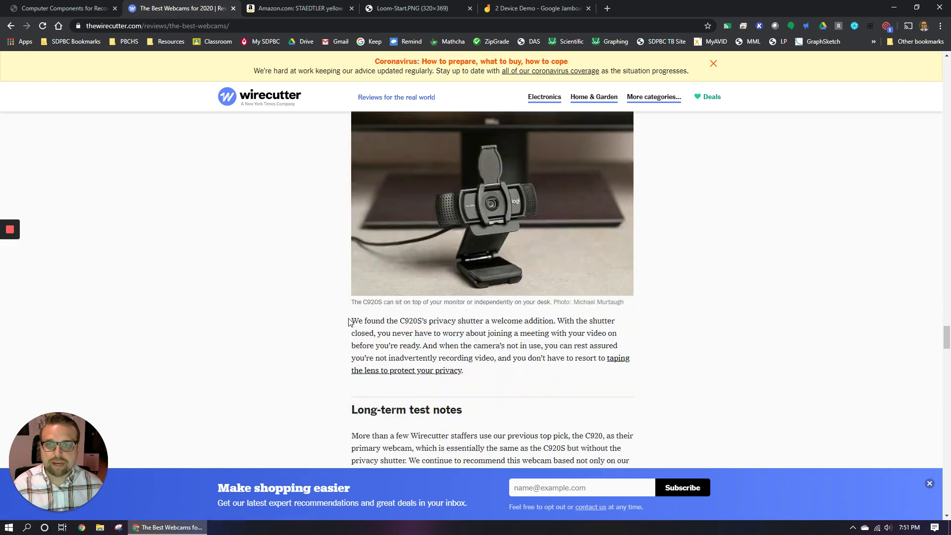
scroll(349, 322, "down", 10)
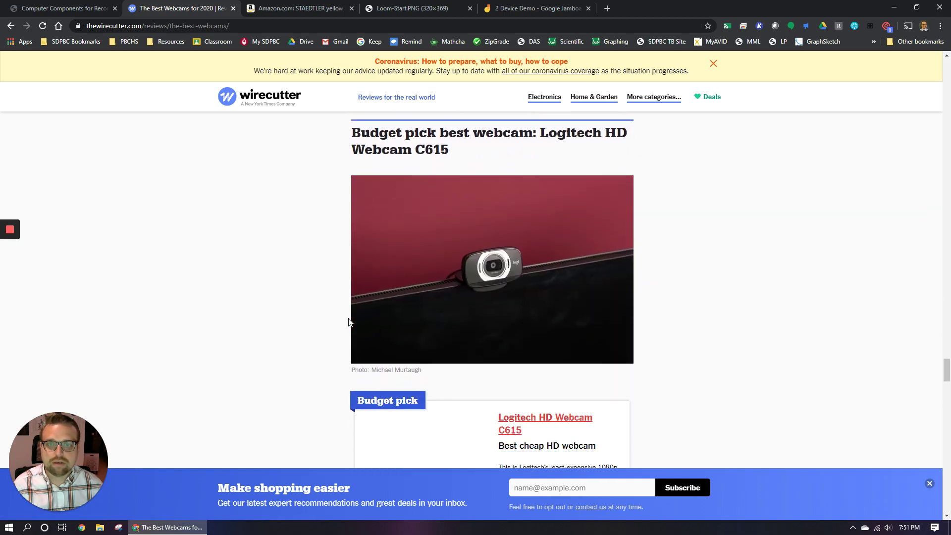
scroll(348, 321, "up", 12)
scroll(348, 322, "up", 20)
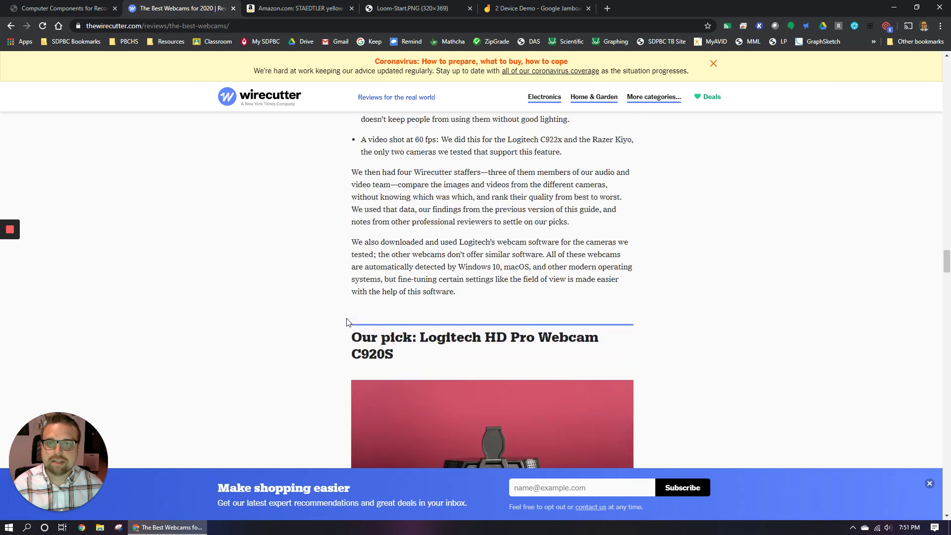
scroll(340, 329, "up", 20)
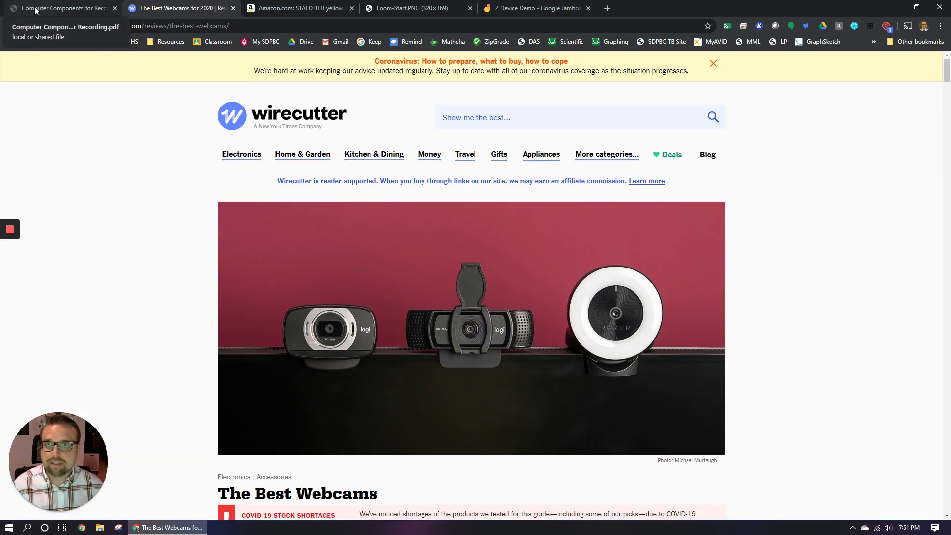
Switch back to the Computer Components for Recording.pdf tab showing the desk photo
left_click(36, 8)
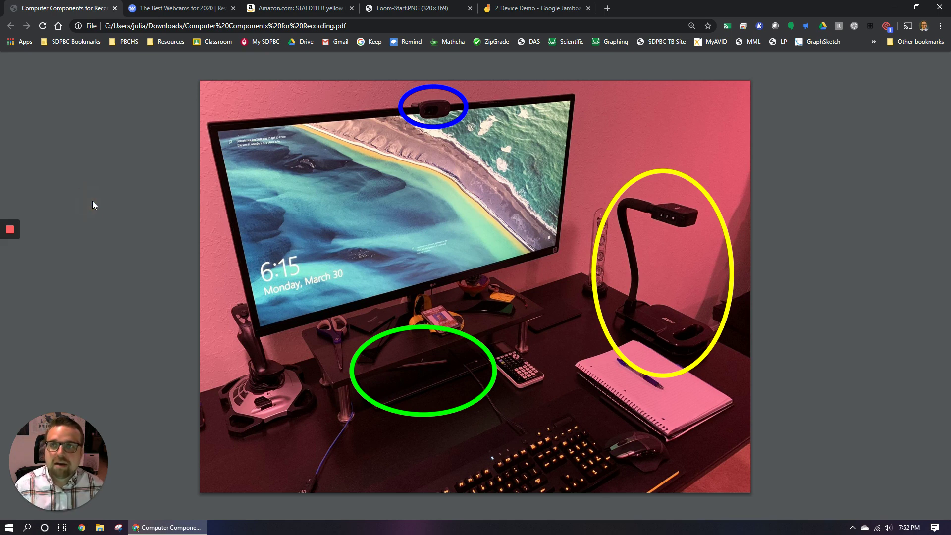
Go to the Loom site in a new tab and sign out of the current Loom account
left_click(608, 9)
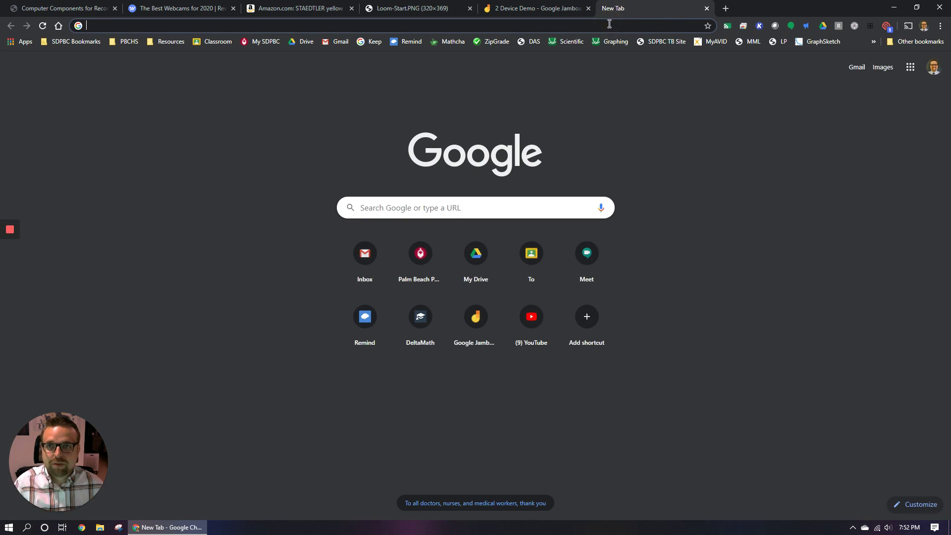
type("loom.")
key("Return")
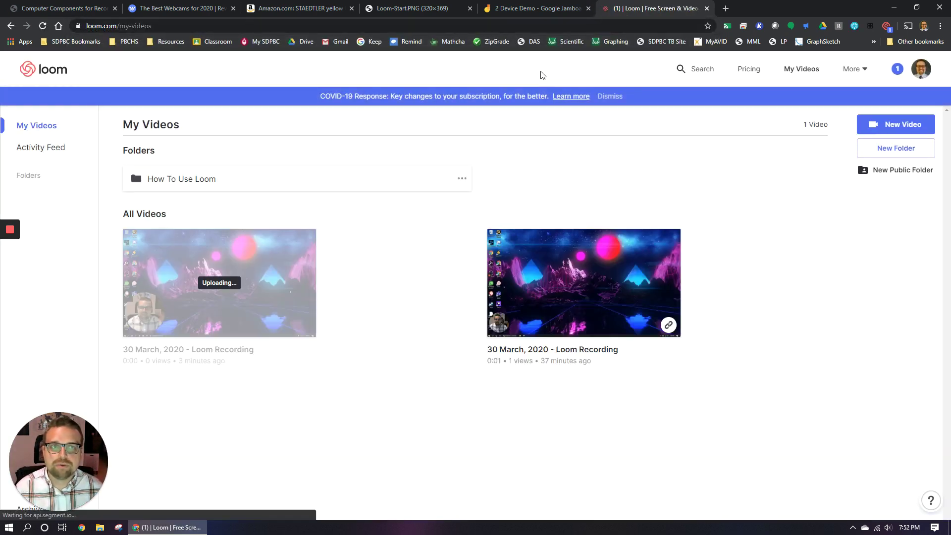
left_click(920, 69)
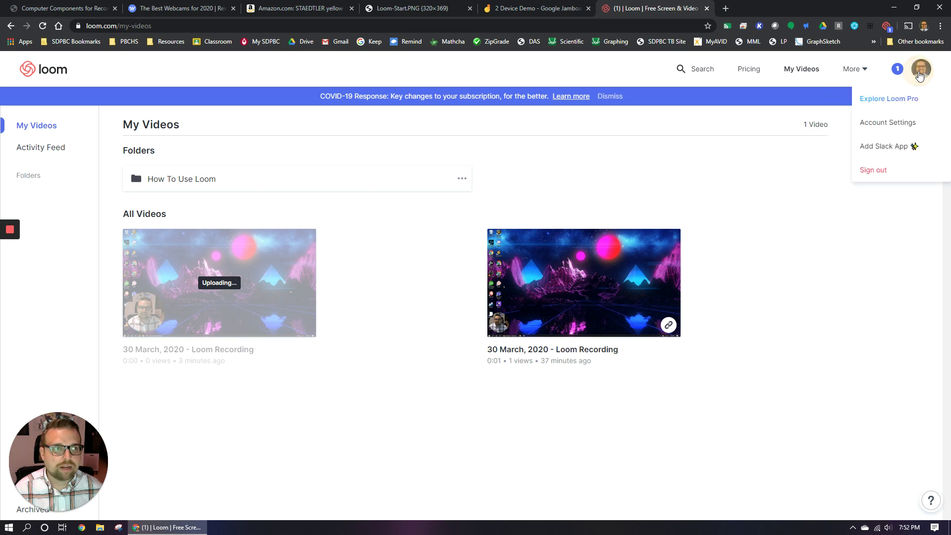
left_click(873, 171)
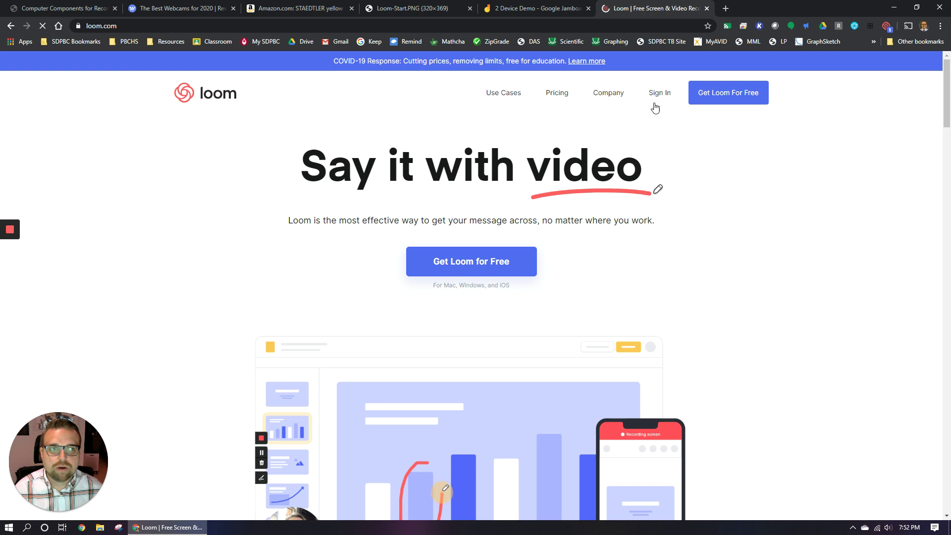
Choose Get Loom For Free and sign up with Google, moving the sign-in popup aside
left_click(718, 98)
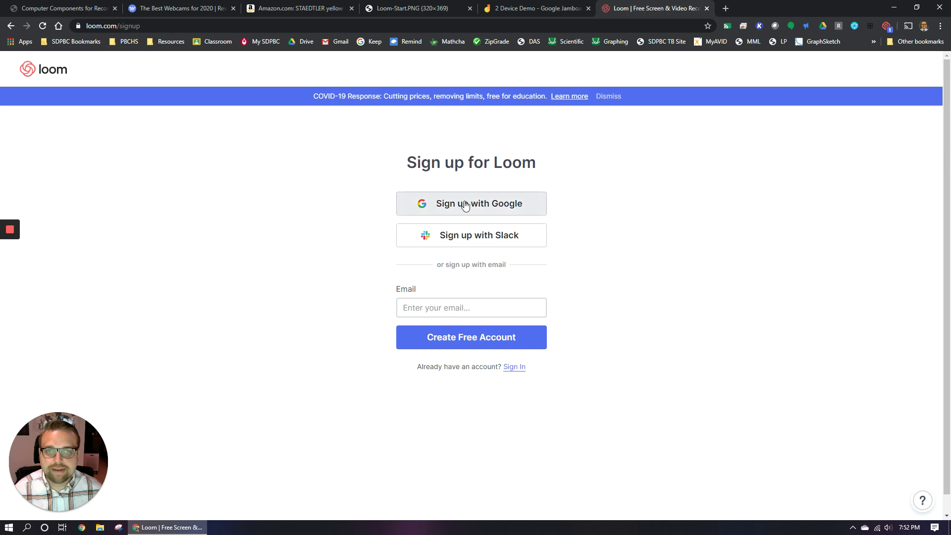
left_click(528, 209)
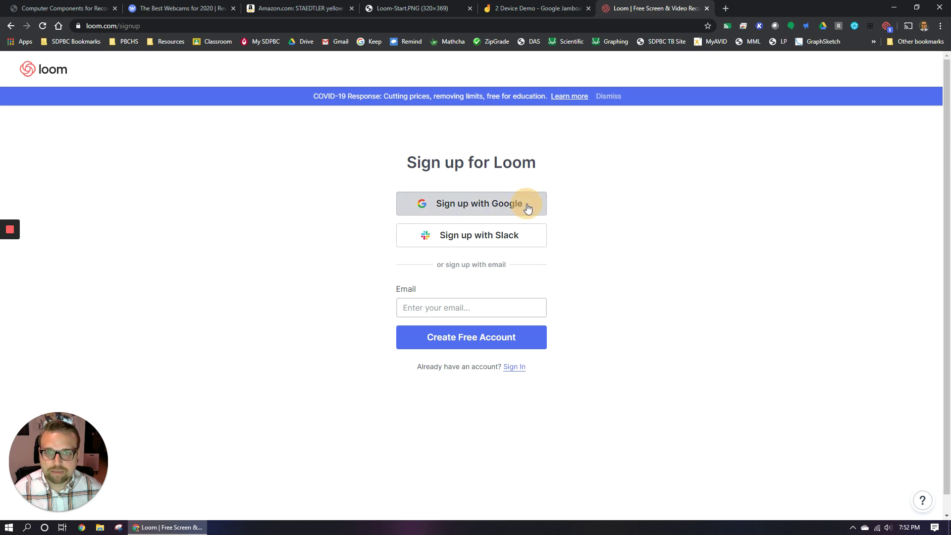
left_click_drag(143, 9, 303, 46)
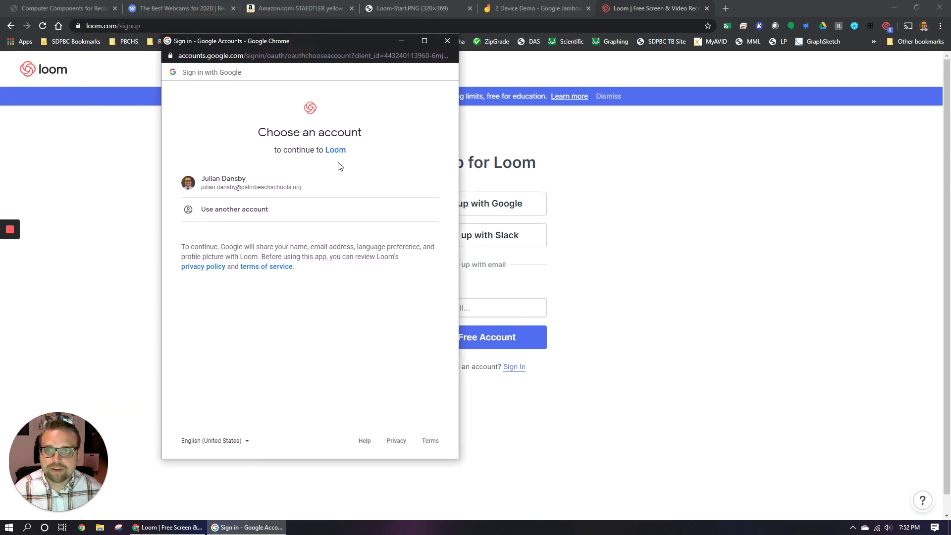
Choose the listed Google account to finish signing in and reach the My Videos library
left_click(325, 192)
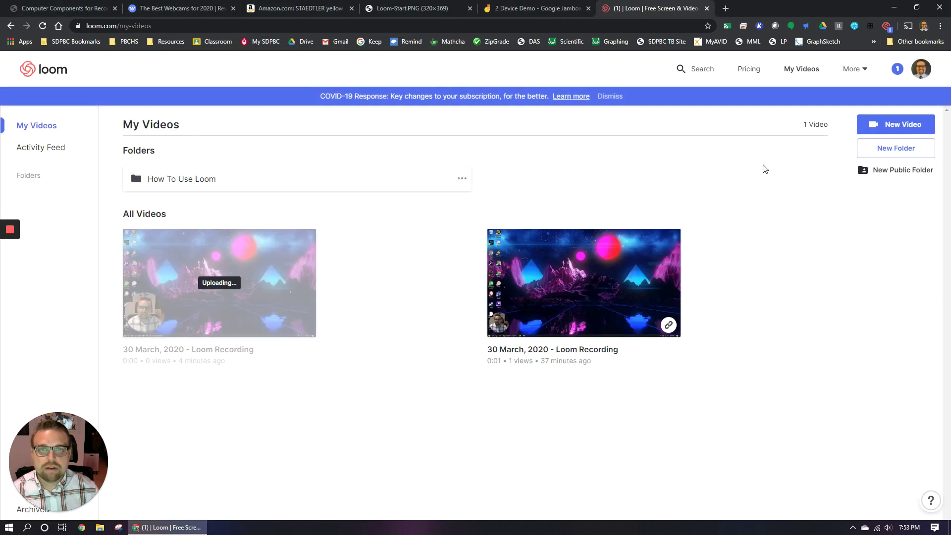
left_click(794, 192)
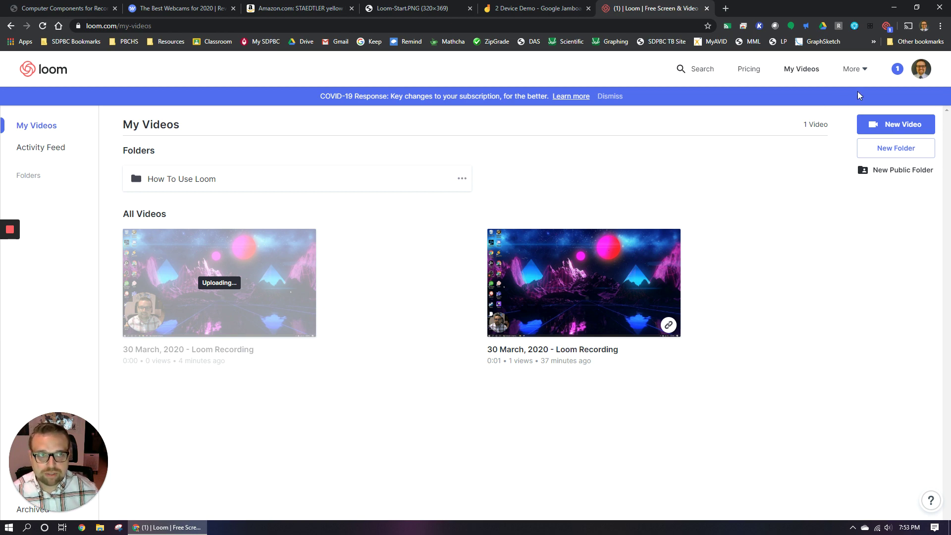
left_click(864, 74)
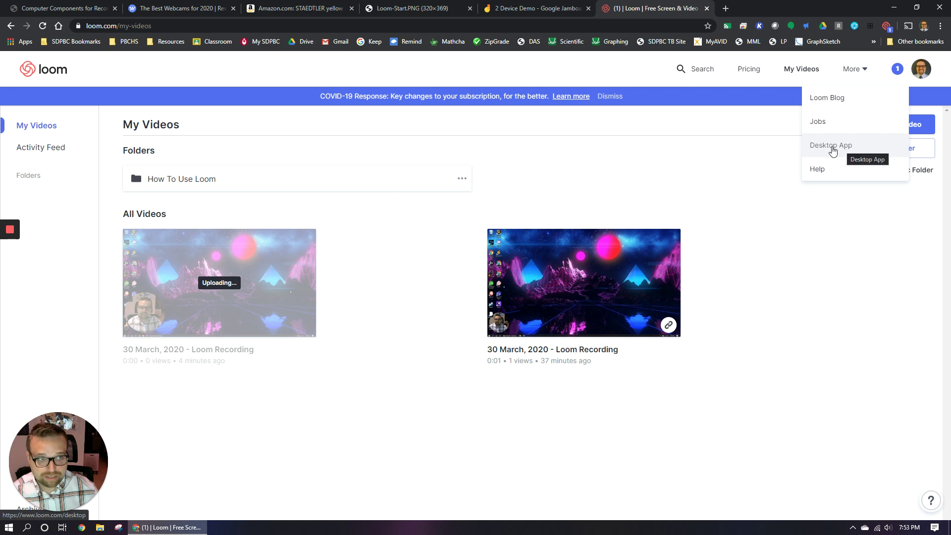
Go to Loom's Desktop App page offering the Download for PC option
left_click(833, 150)
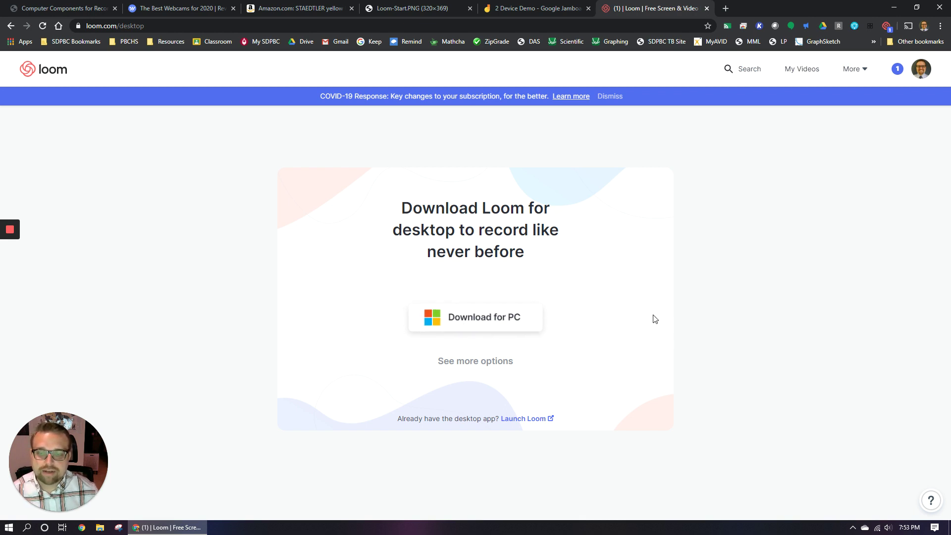
left_click(721, 312)
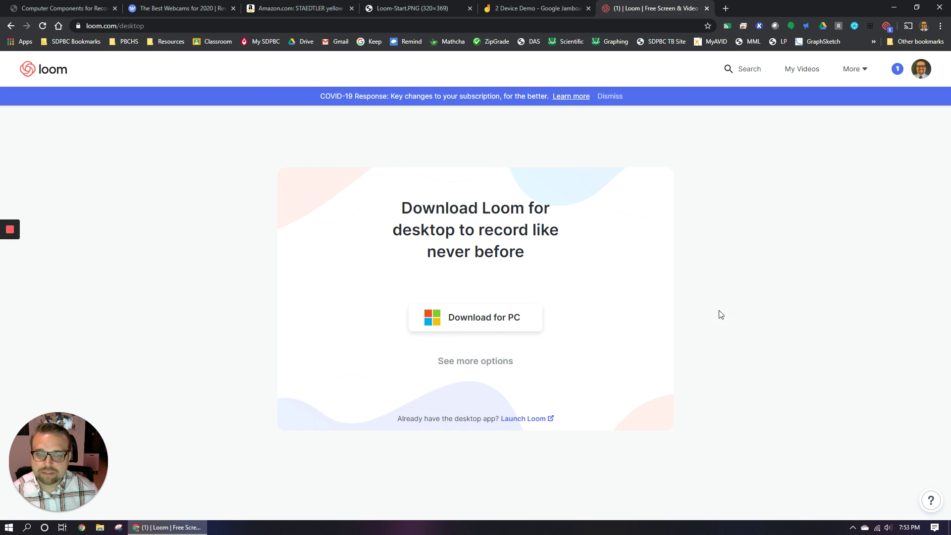
left_click(709, 163)
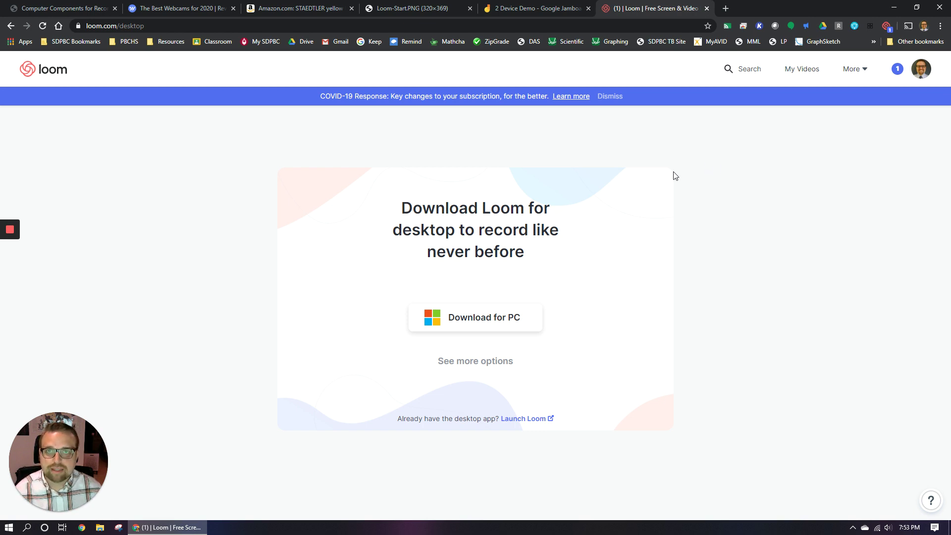
Launch the Loom desktop app from the desktop, then show the Loom-Start.PNG recorder screenshot in Chrome
left_click(894, 7)
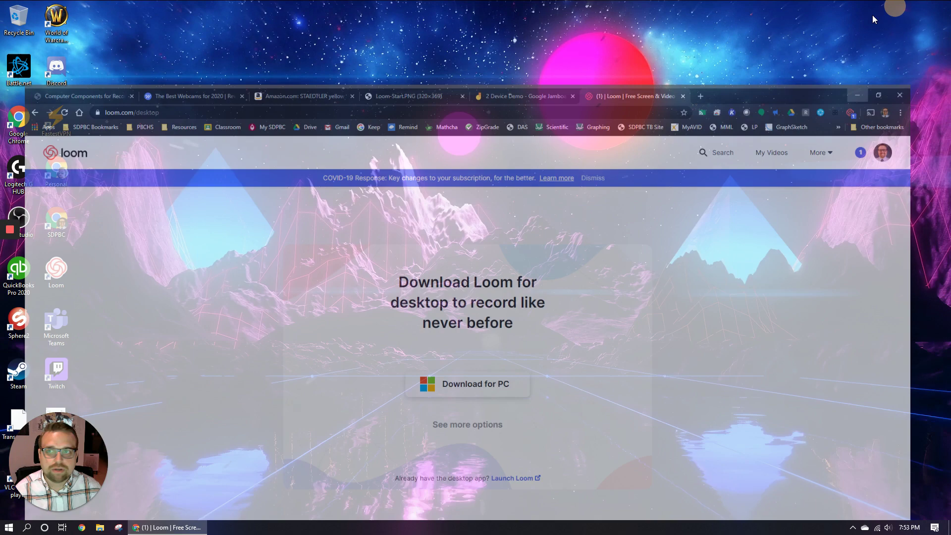
double_click(56, 270)
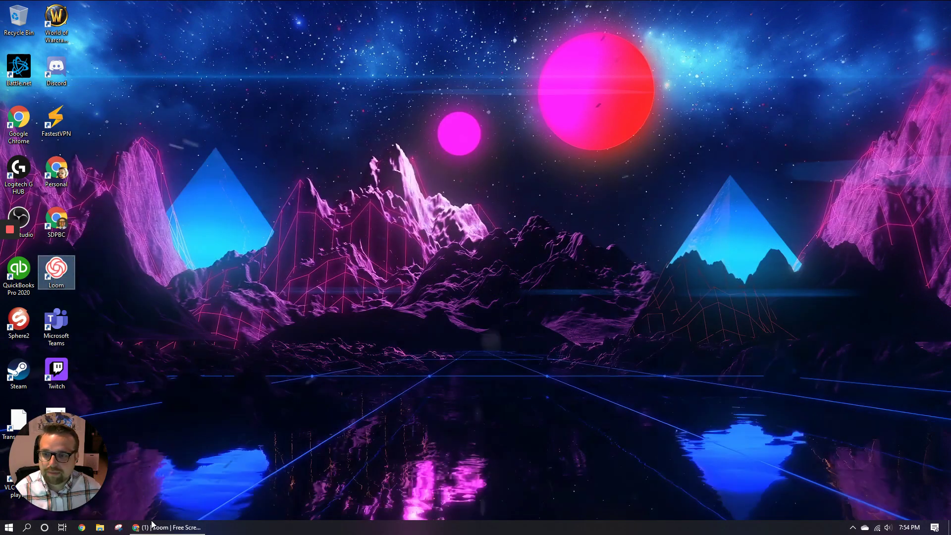
left_click(167, 526)
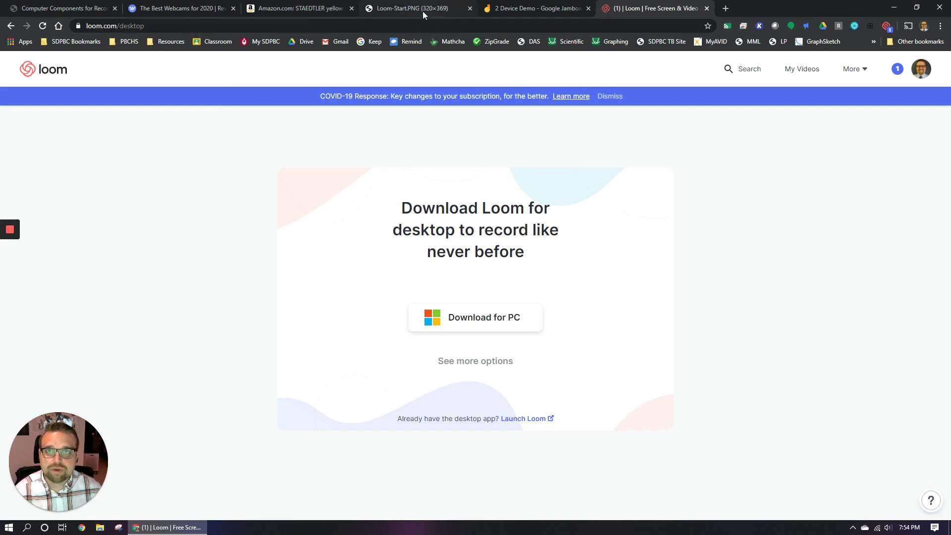
left_click(422, 10)
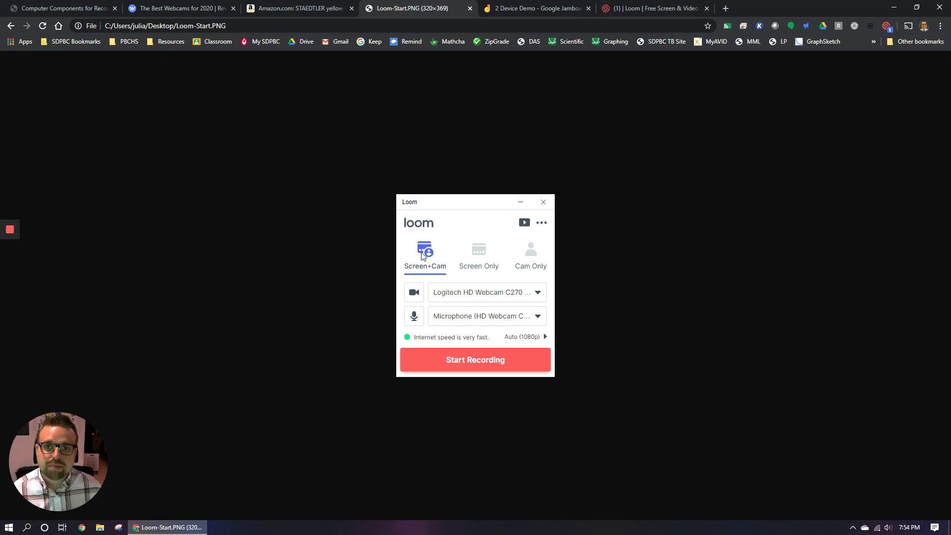
left_click(477, 250)
left_click(532, 257)
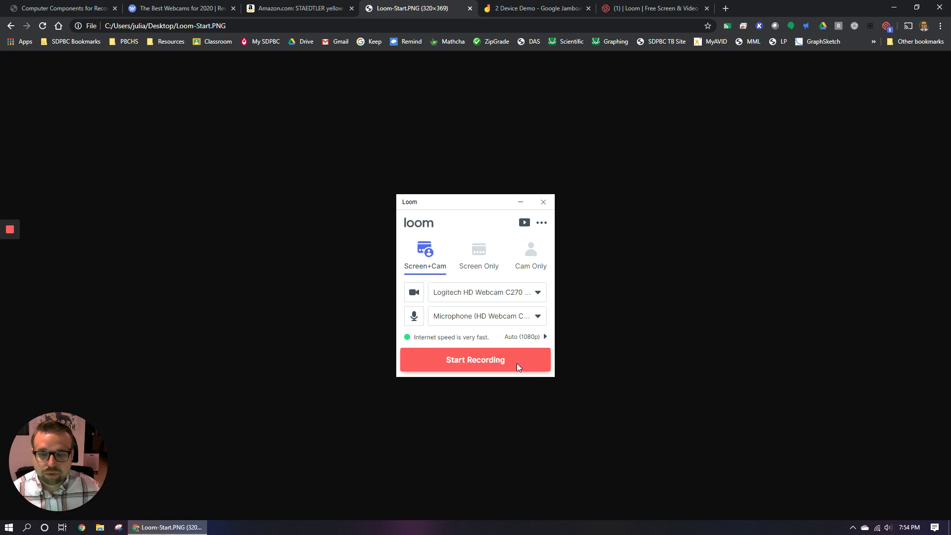
mouse_move(54, 426)
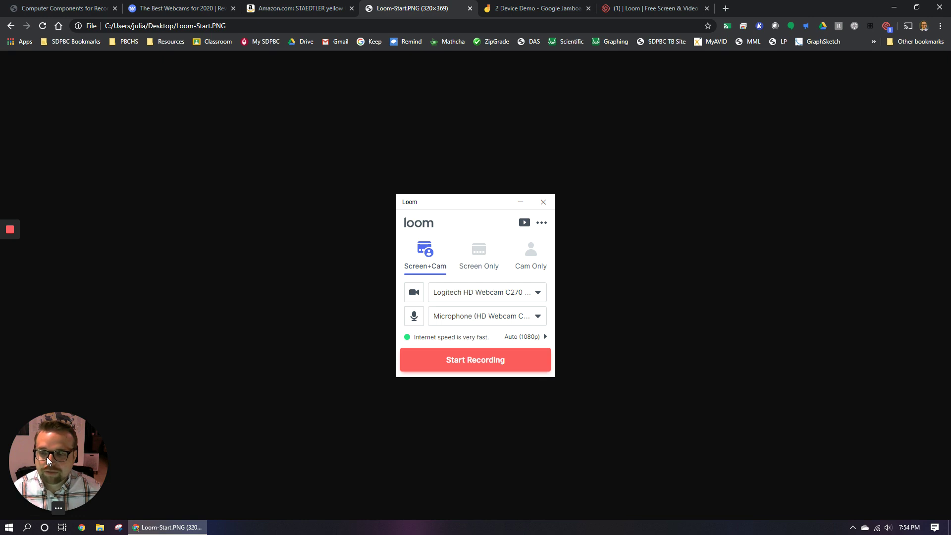
left_click(58, 507)
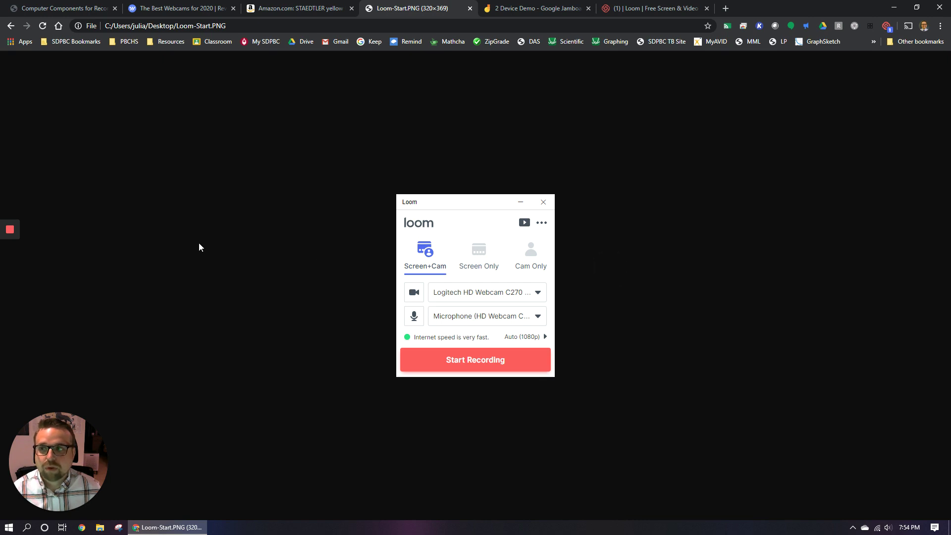
mouse_move(11, 231)
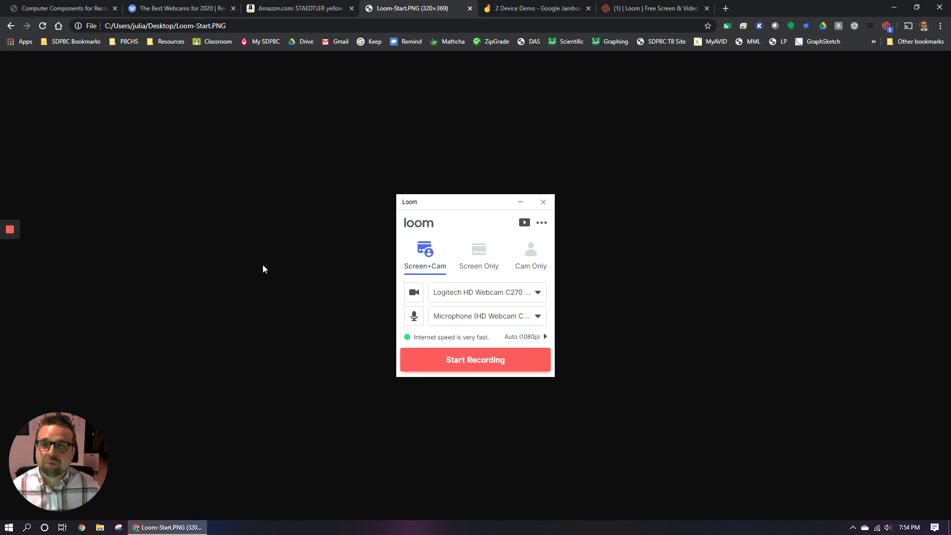
Close the old Loom tab and reload loom.com in a new tab to show My Videos
left_click(659, 11)
left_click(707, 9)
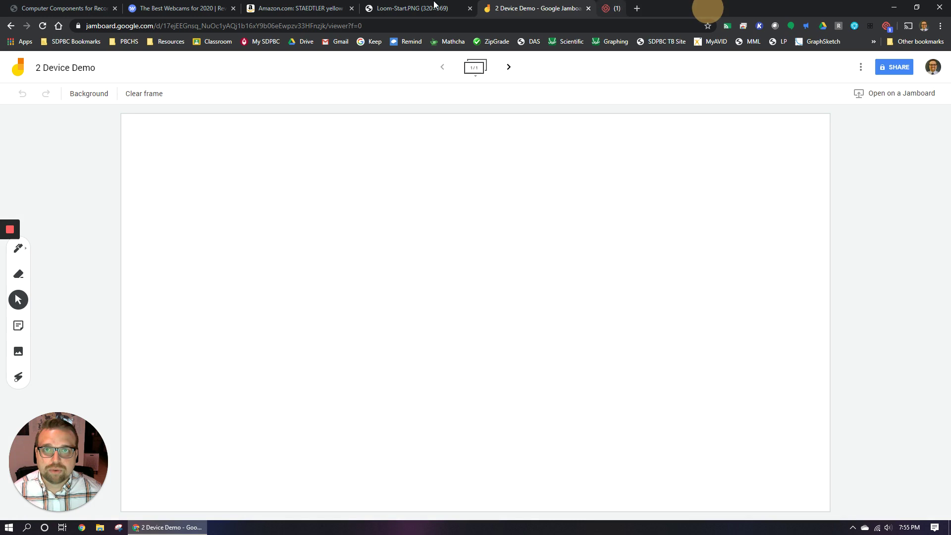
left_click(608, 8)
type("loo")
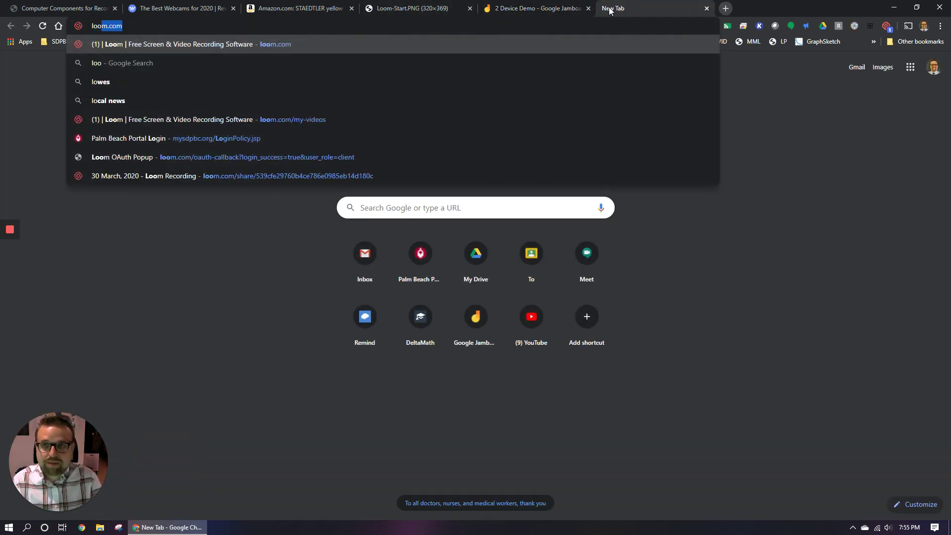
key("Return")
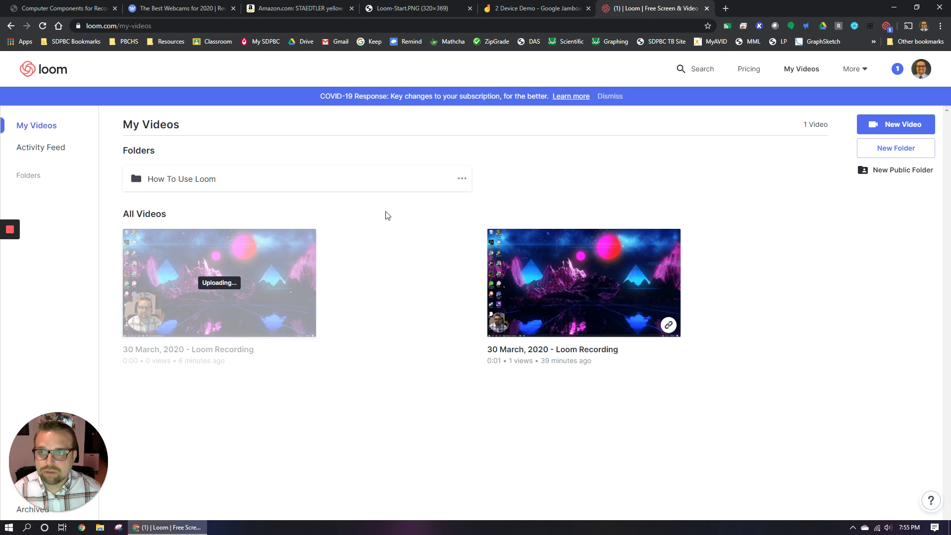
left_click(366, 222)
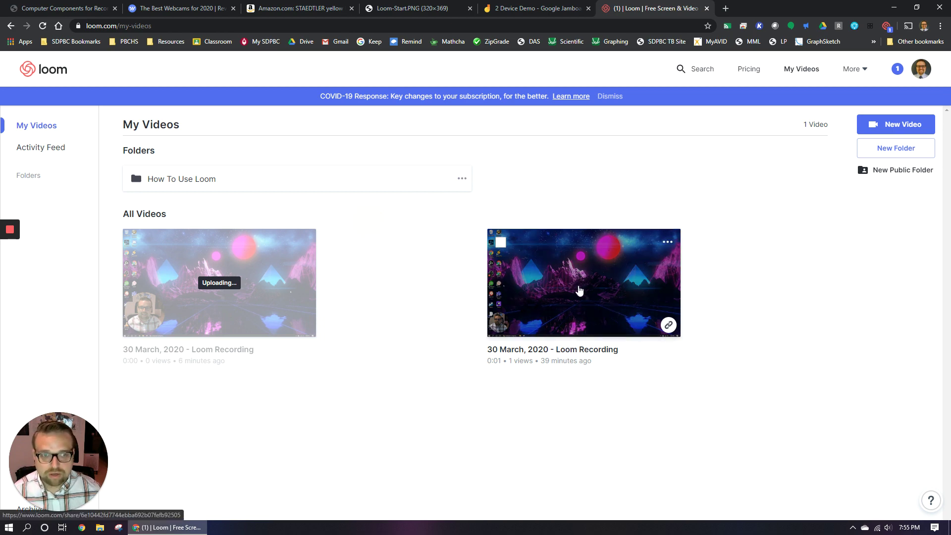
Open the share page of the finished 30 March, 2020 recording from All Videos
left_click(579, 291)
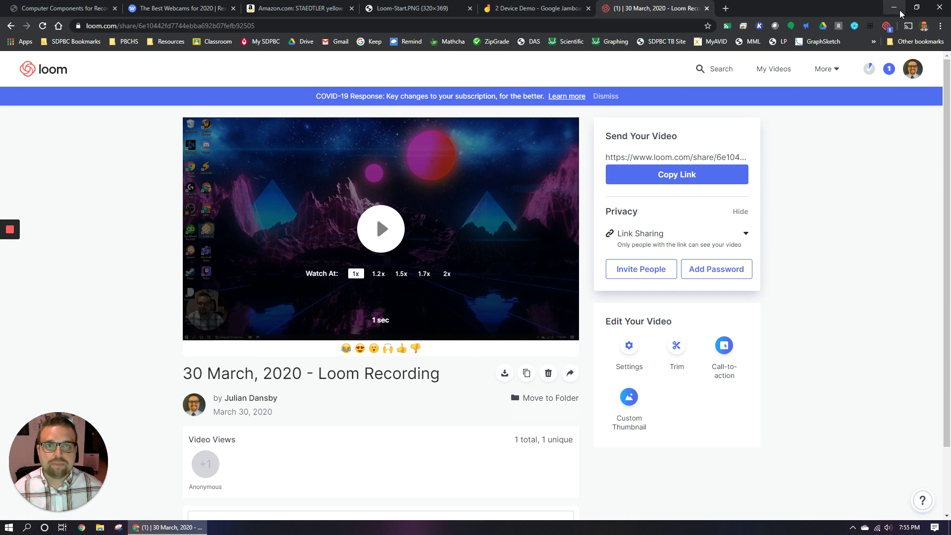
left_click(895, 7)
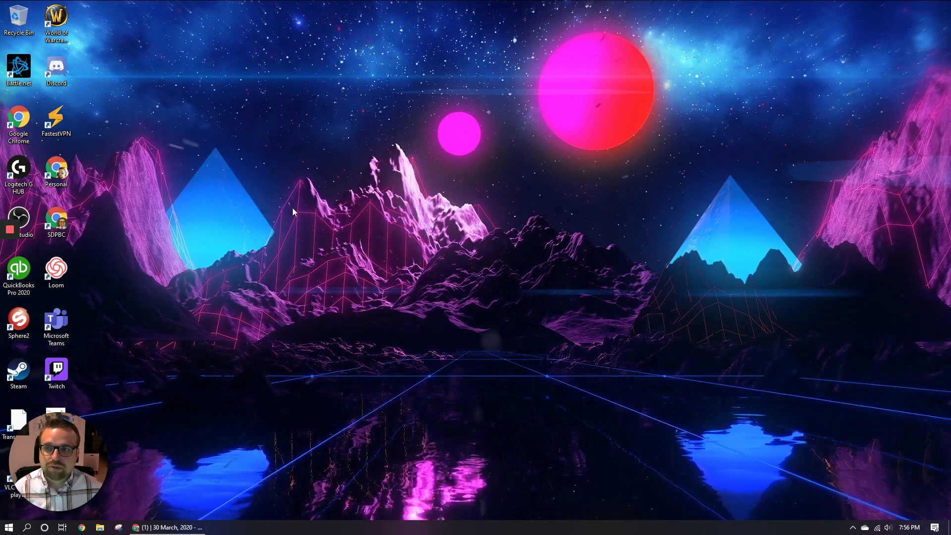
mouse_move(190, 533)
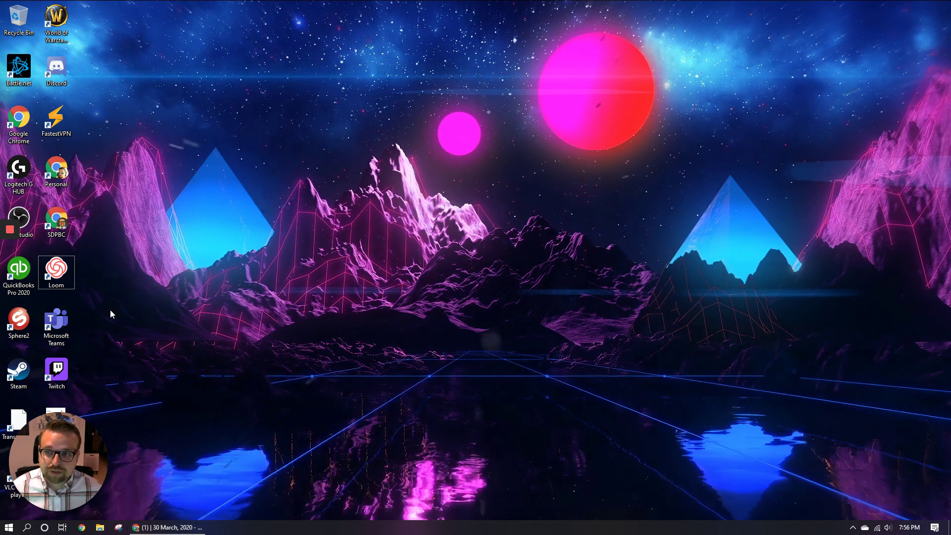
left_click(22, 321)
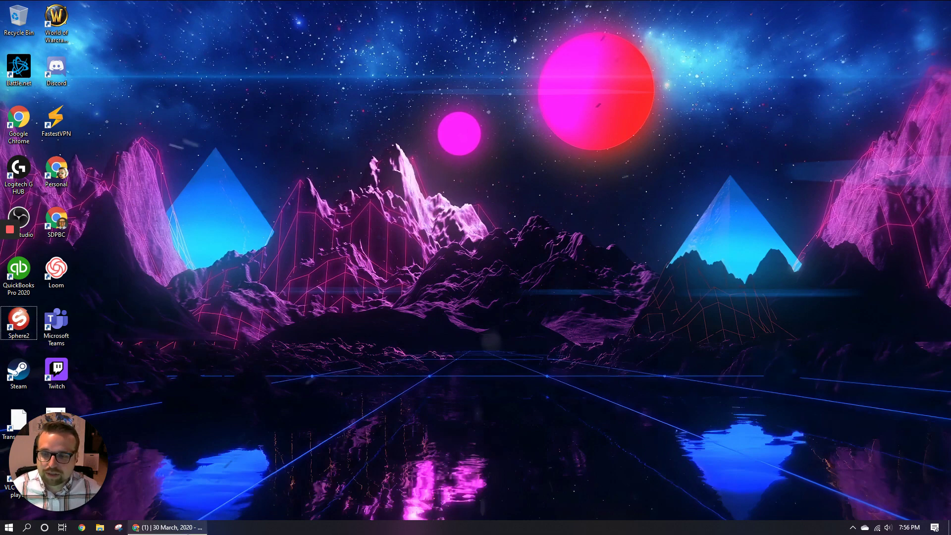
Search Google for 'aver sphere 2' and open AVer's Sphere2 Classroom Software page
left_click(168, 527)
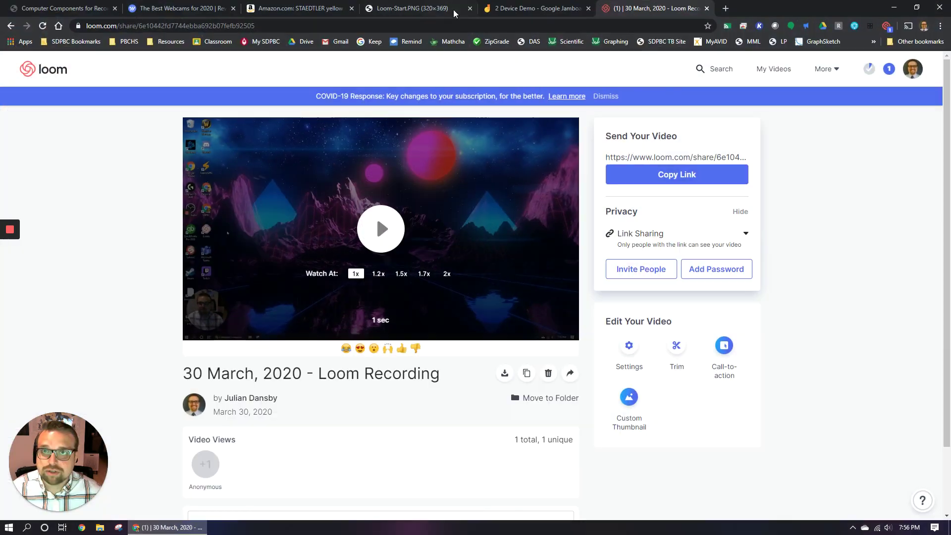
left_click(725, 8)
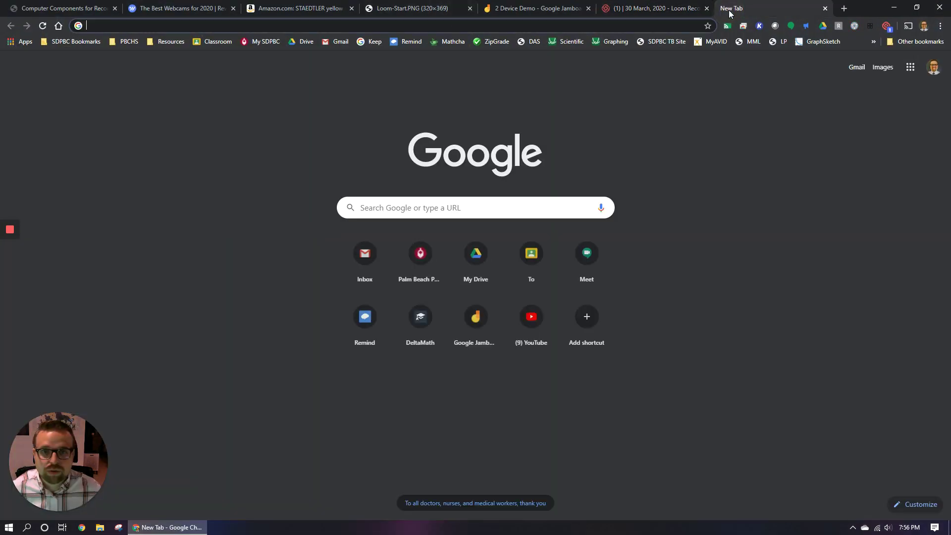
left_click(515, 208)
type("aver sphere 2")
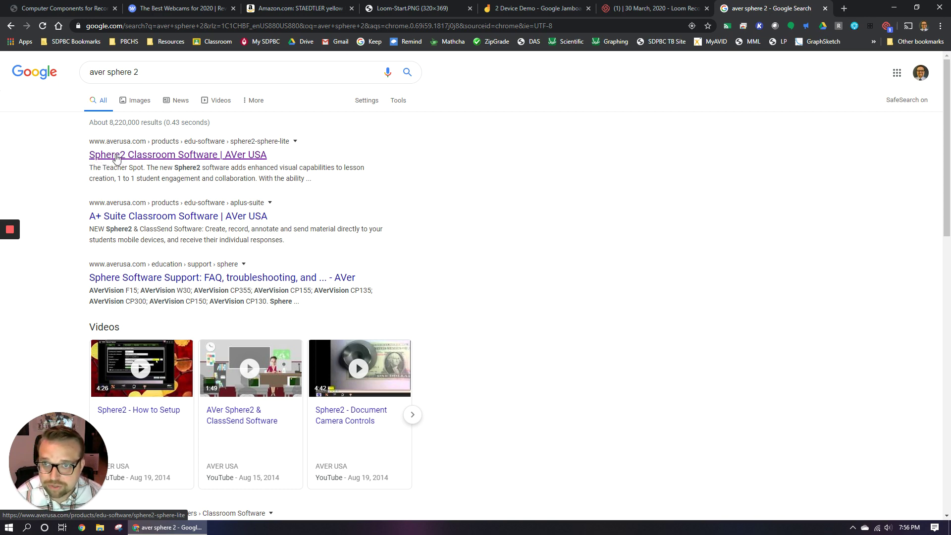
left_click(116, 158)
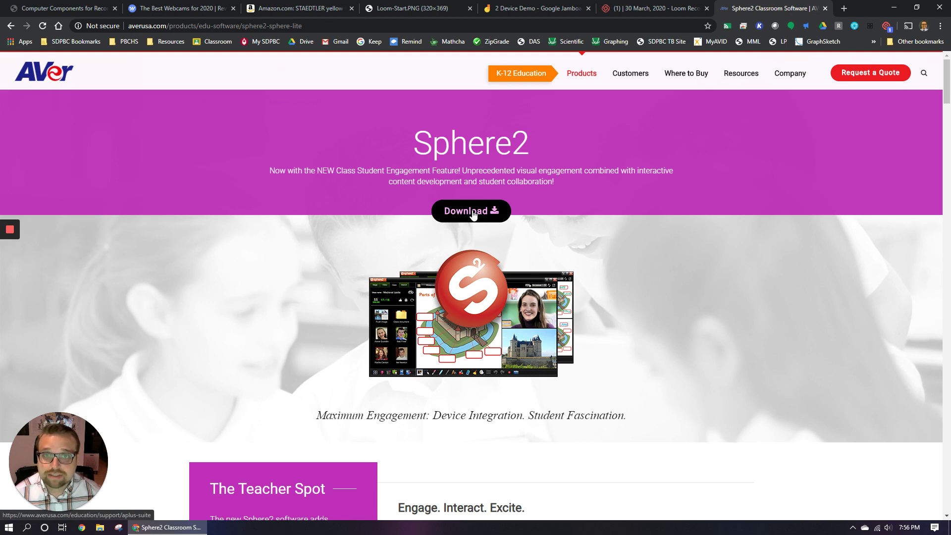
Show the A+ Suite download list and highlight the Windows installer V2.7.2170.171
left_click(473, 211)
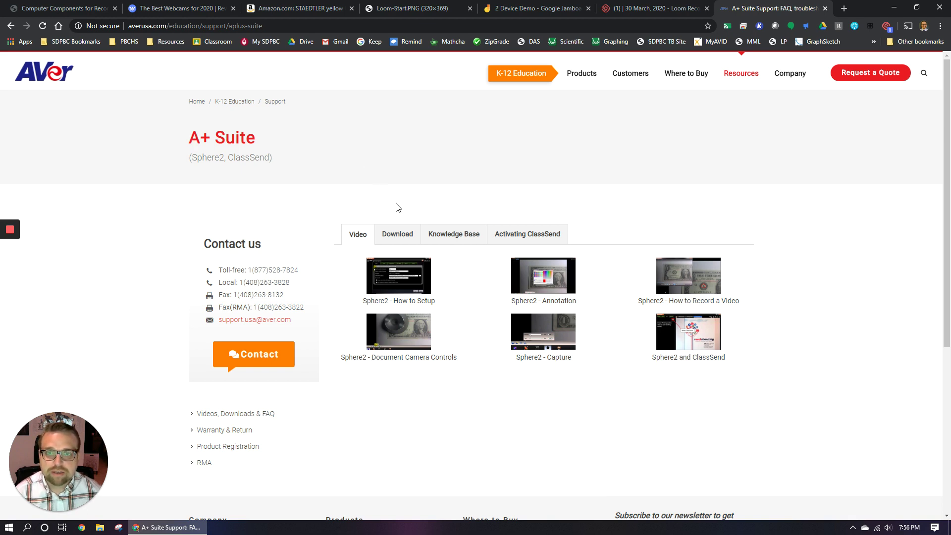
left_click(407, 236)
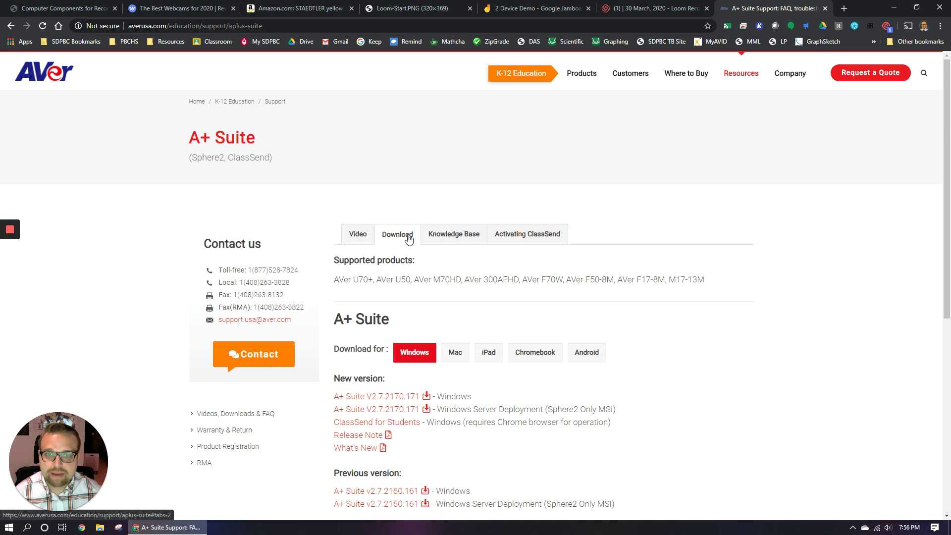
scroll(401, 263, "down", 1)
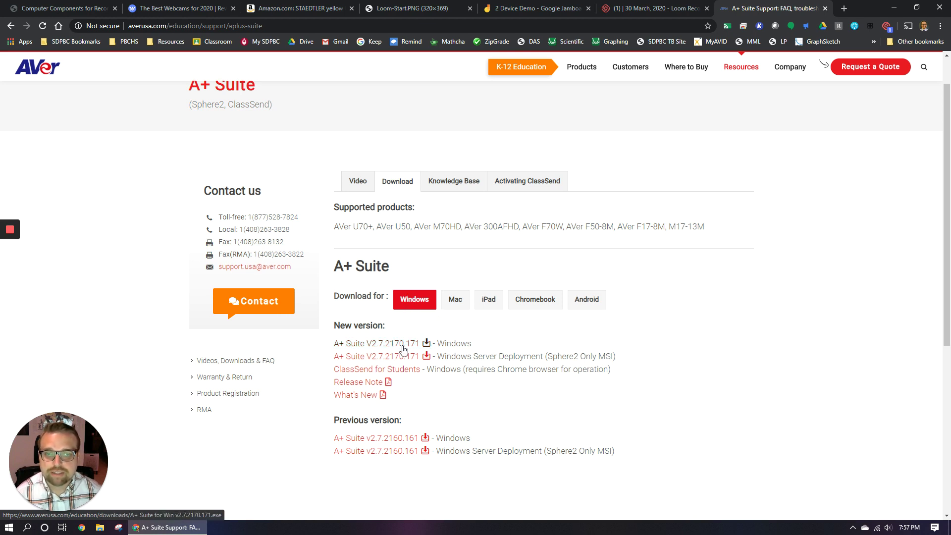
left_click_drag(473, 345, 332, 345)
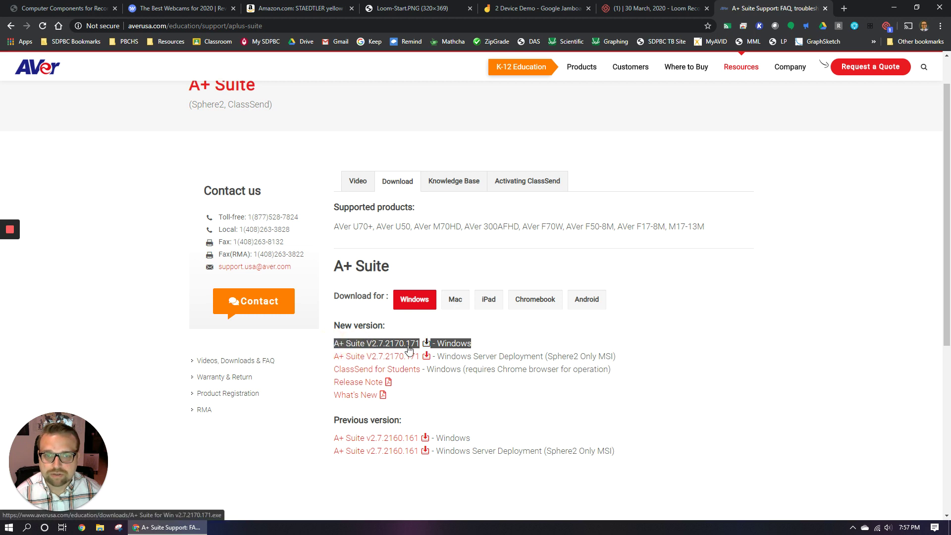
left_click(501, 340)
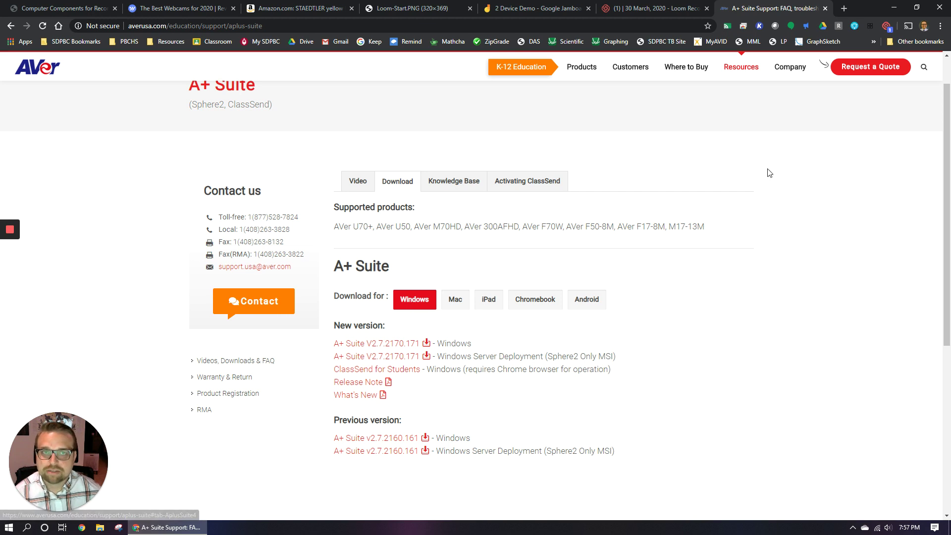
Close the AVer A+ Suite support tab and minimize Chrome to reveal the desktop
left_click(825, 9)
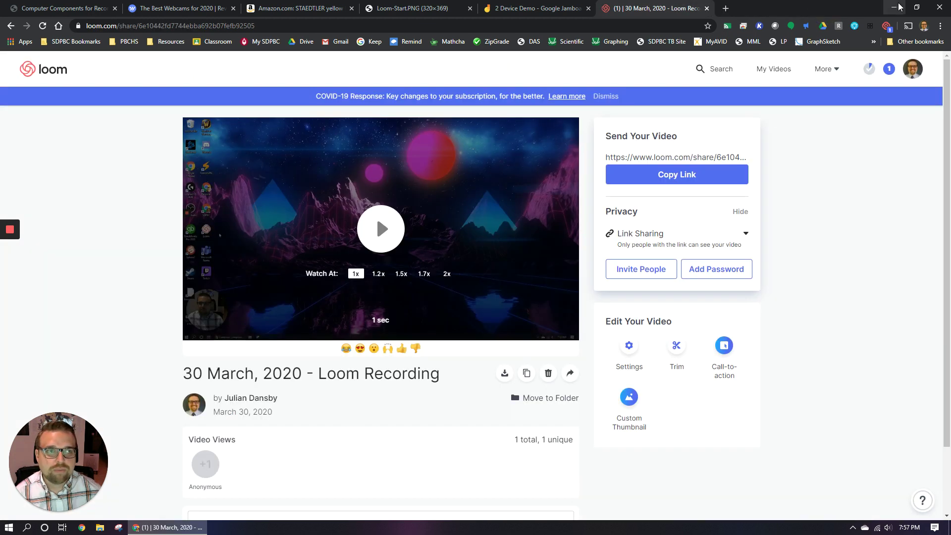
left_click(894, 8)
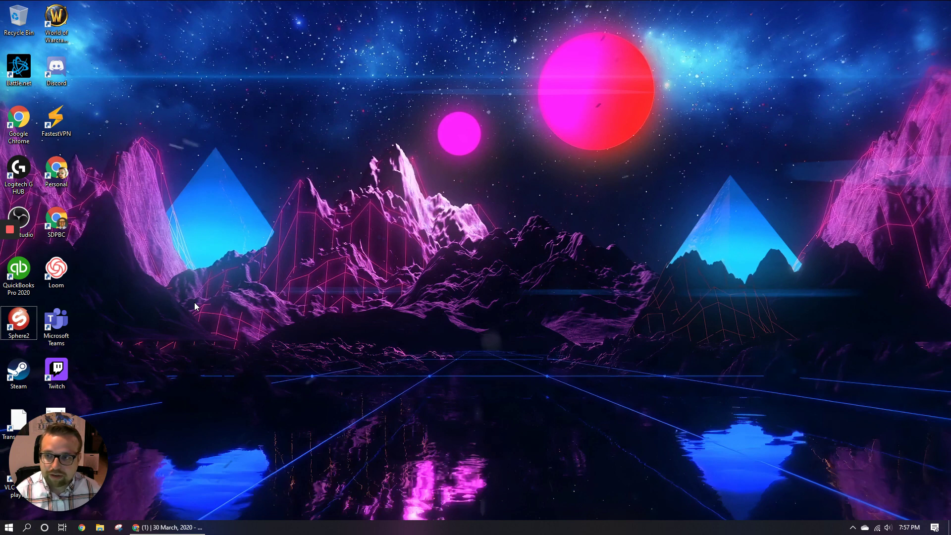
Launch Sphere2, switch to the Visualizer camera feed, and zoom out twice to fit the notebook page
double_click(21, 321)
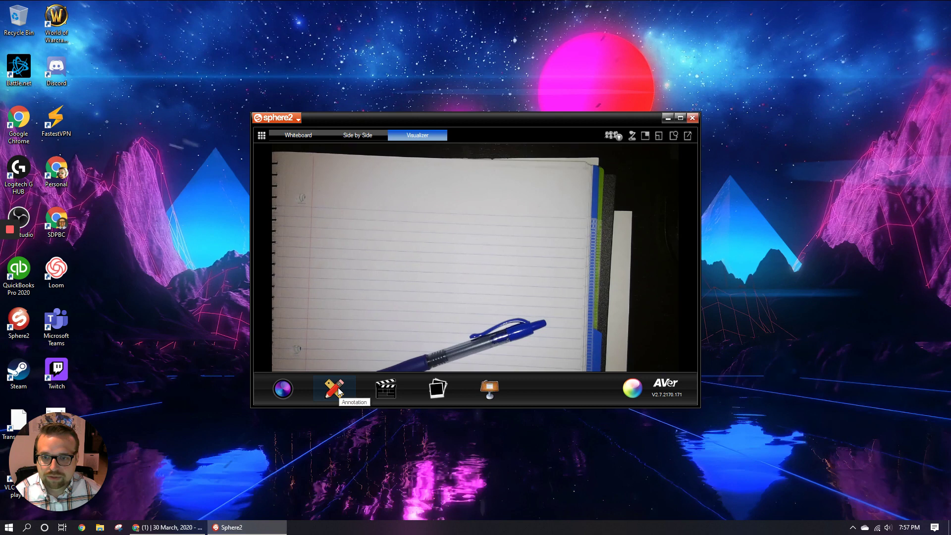
left_click(282, 392)
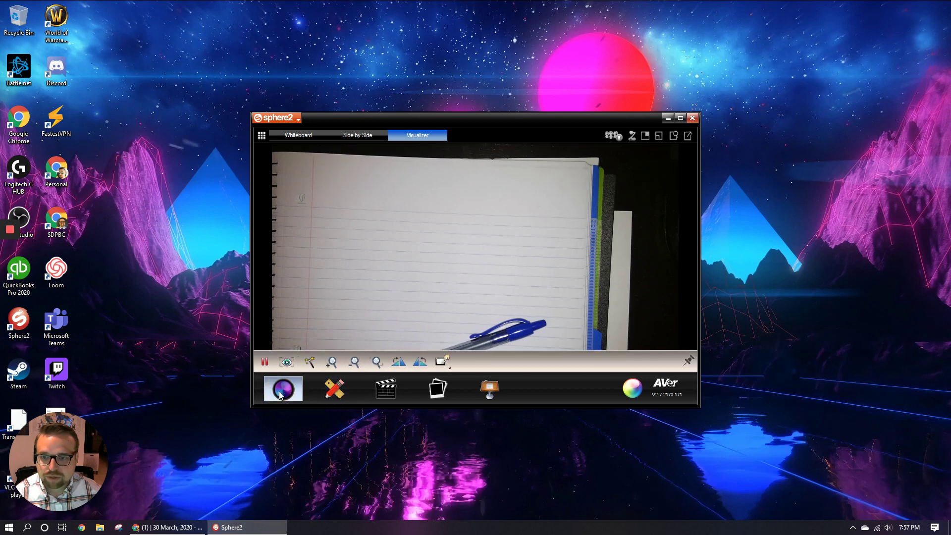
left_click(357, 361)
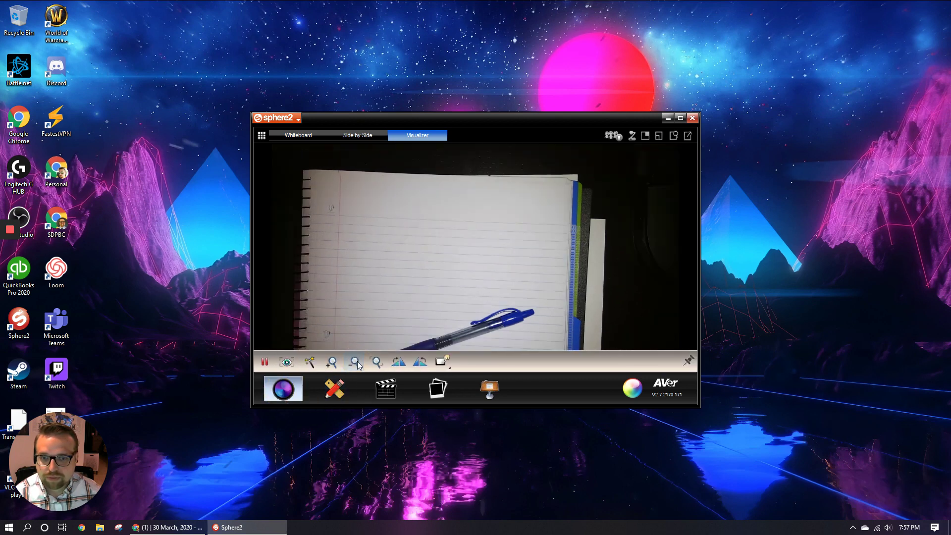
left_click(356, 361)
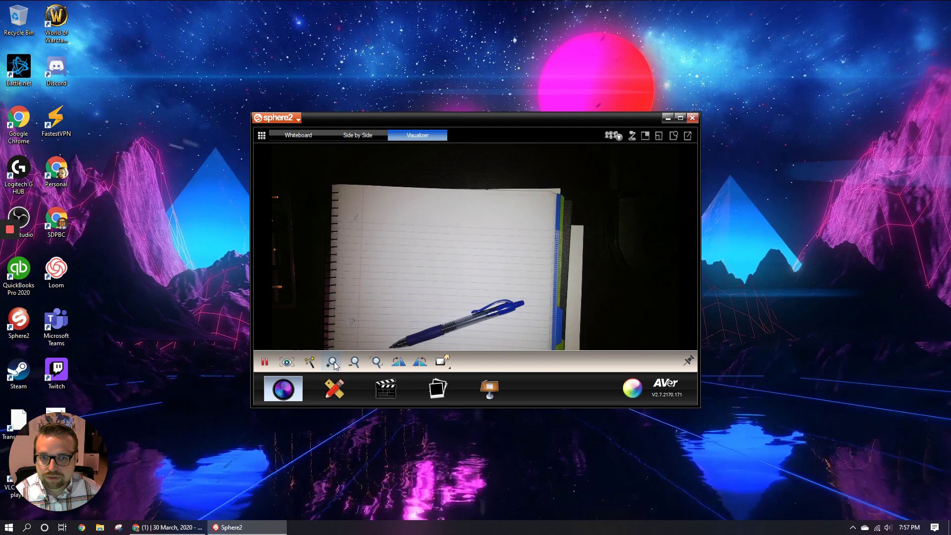
Zoom the Visualizer feed in one step so the handwritten ∫2x dx = x² + C is legible
left_click(334, 364)
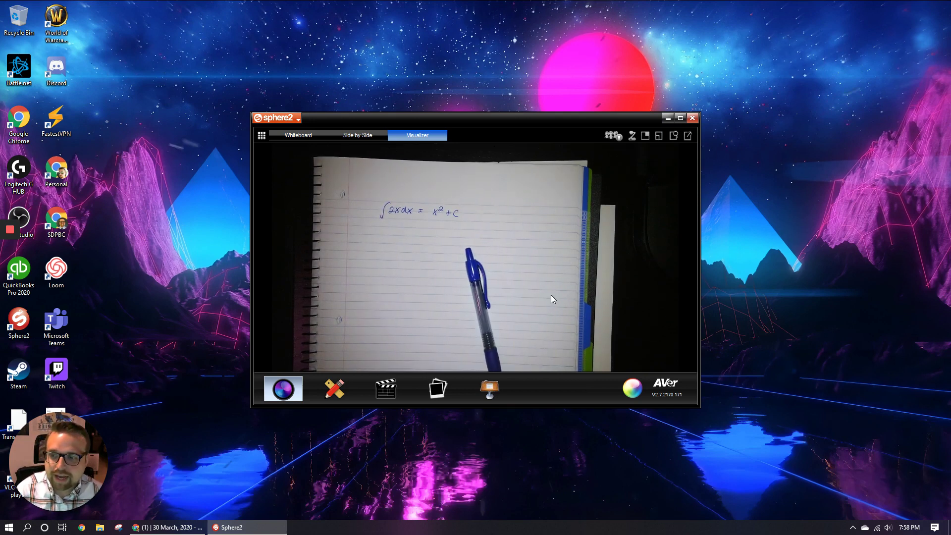
mouse_move(3, 232)
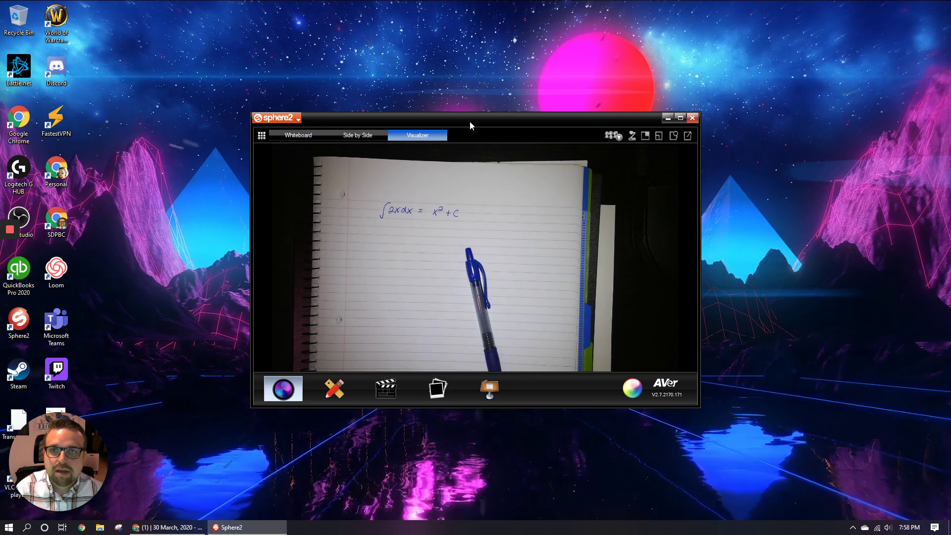
Maximize the Sphere2 window to show the integral full screen, then close Sphere2
left_click(681, 118)
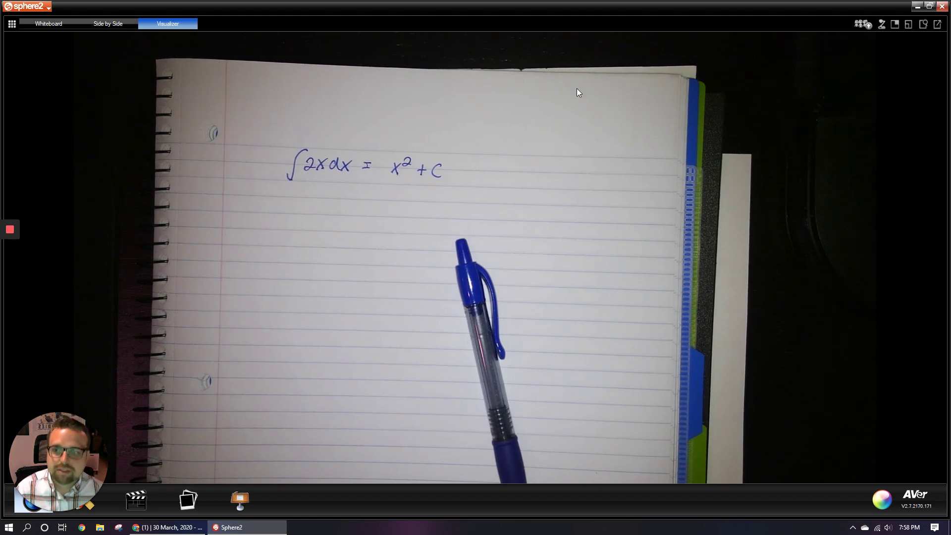
left_click(243, 14)
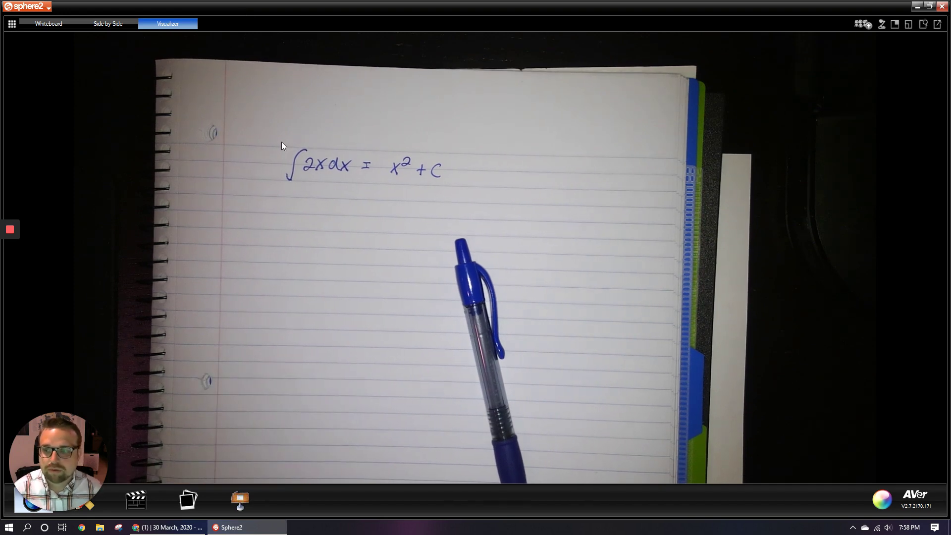
left_click(942, 6)
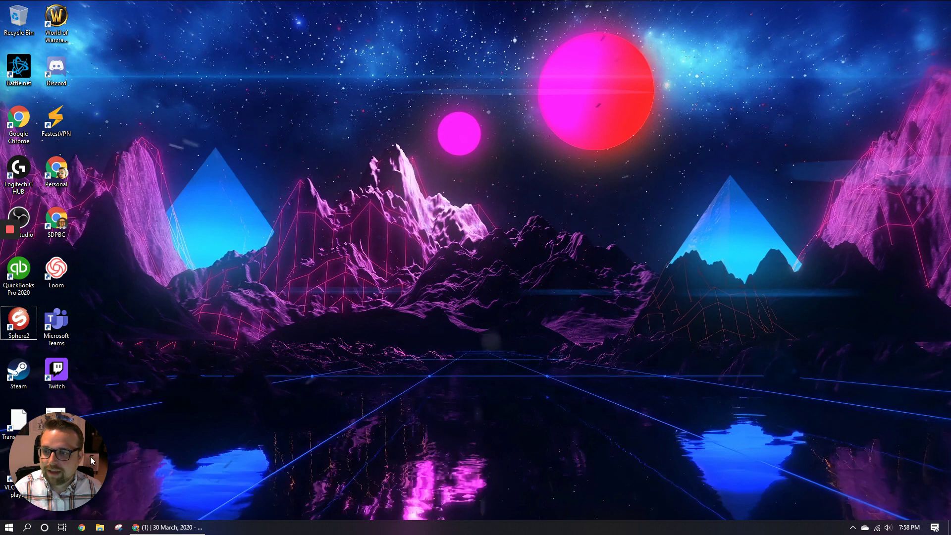
mouse_move(69, 474)
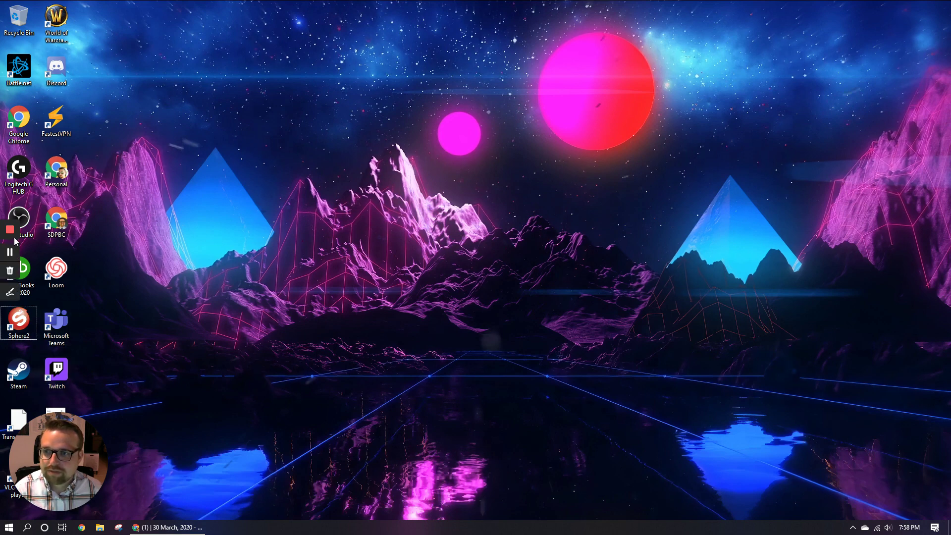